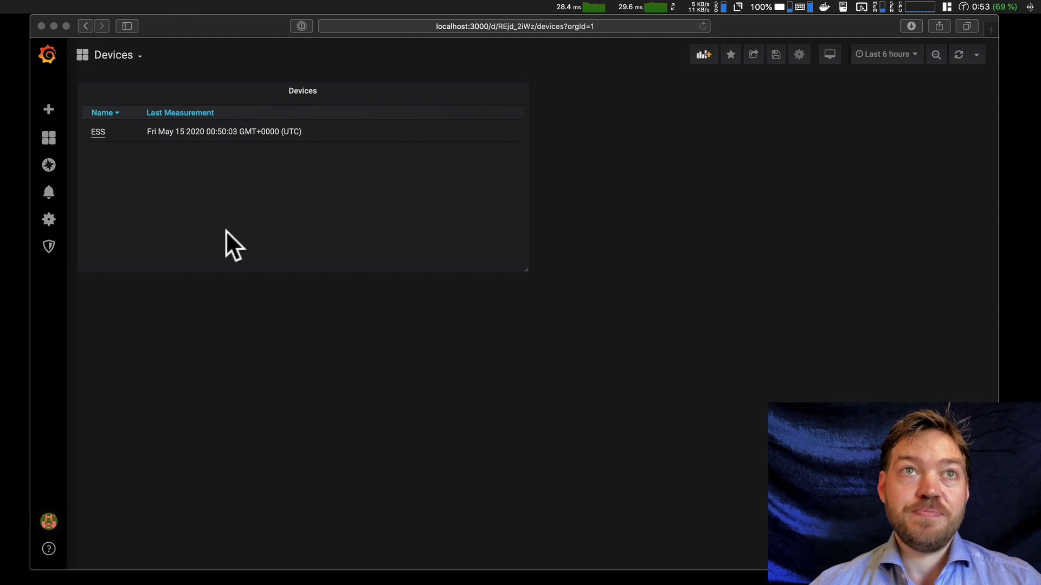
Open the ESS device's Venus Dashboard, then move the Tank 2 panel and make it smaller.
left_click(109, 140)
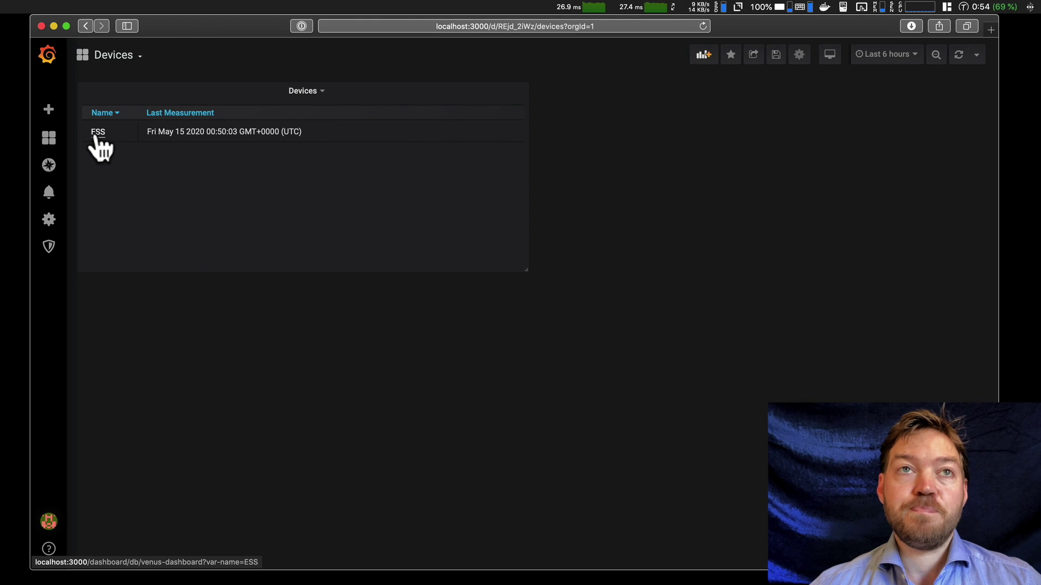
left_click(97, 132)
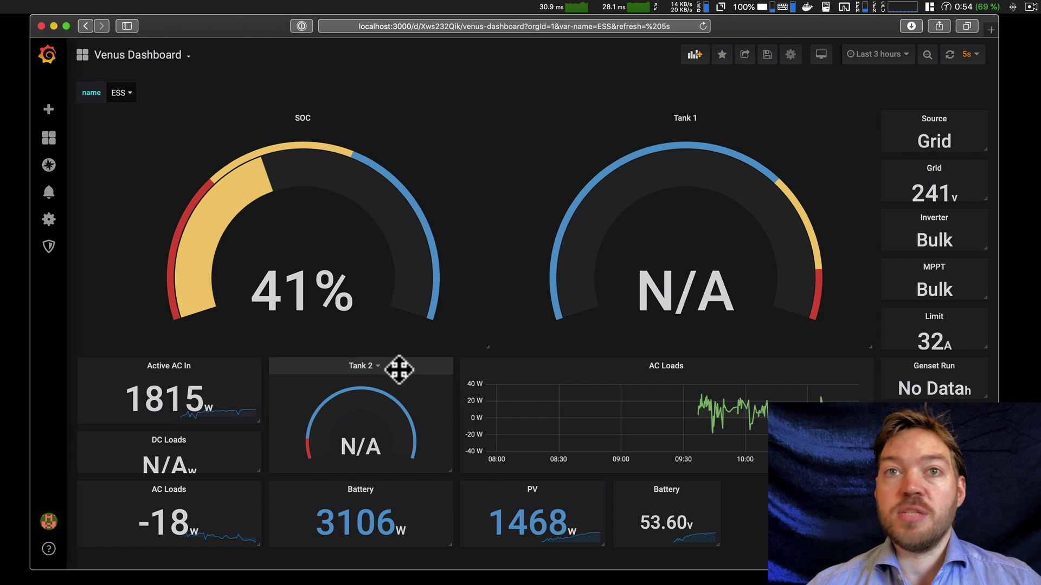
mouse_move(395, 365)
left_mouse_down()
mouse_move(530, 372)
mouse_move(609, 420)
mouse_move(260, 451)
mouse_move(237, 379)
mouse_move(412, 385)
mouse_move(209, 398)
mouse_move(379, 395)
mouse_move(397, 385)
left_mouse_up()
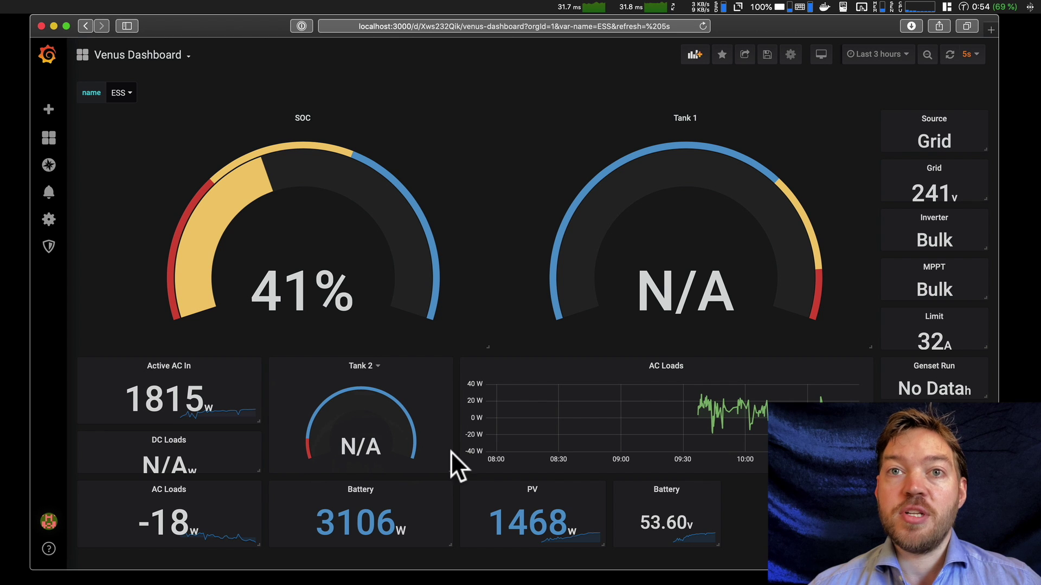
mouse_move(446, 468)
left_mouse_down()
mouse_move(369, 421)
mouse_move(488, 483)
mouse_move(697, 471)
mouse_move(810, 482)
mouse_move(460, 457)
mouse_move(454, 430)
mouse_move(448, 465)
left_mouse_up()
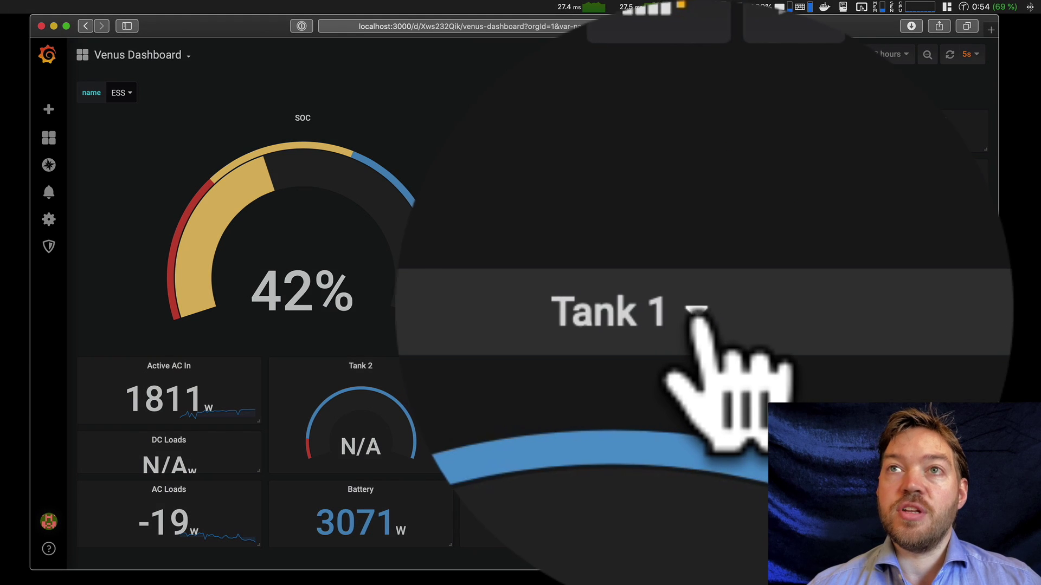
Delete the Tank 1 gauge panel and save the Venus Dashboard.
left_click(698, 313)
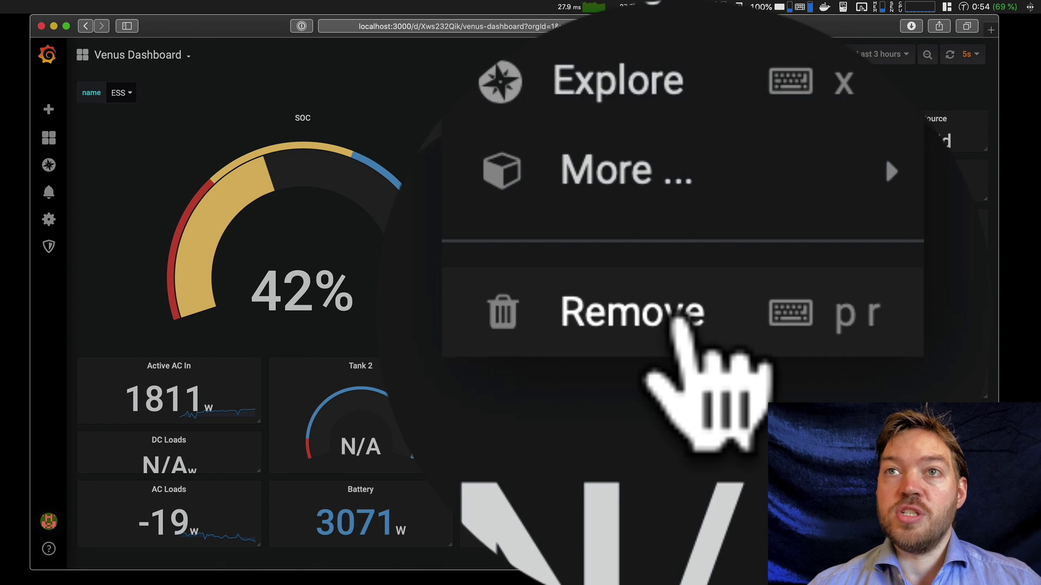
left_click(684, 234)
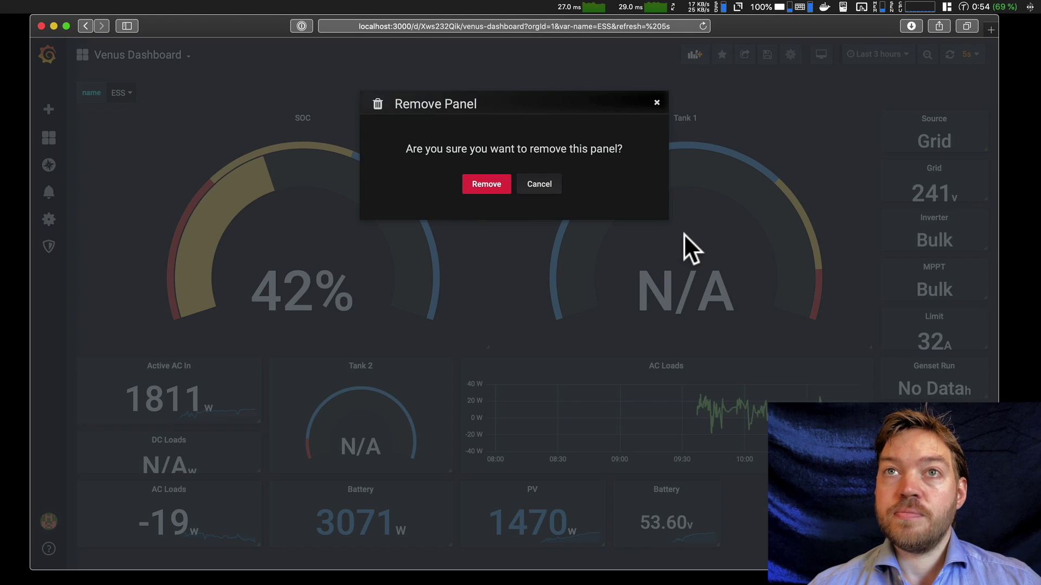
left_click(485, 185)
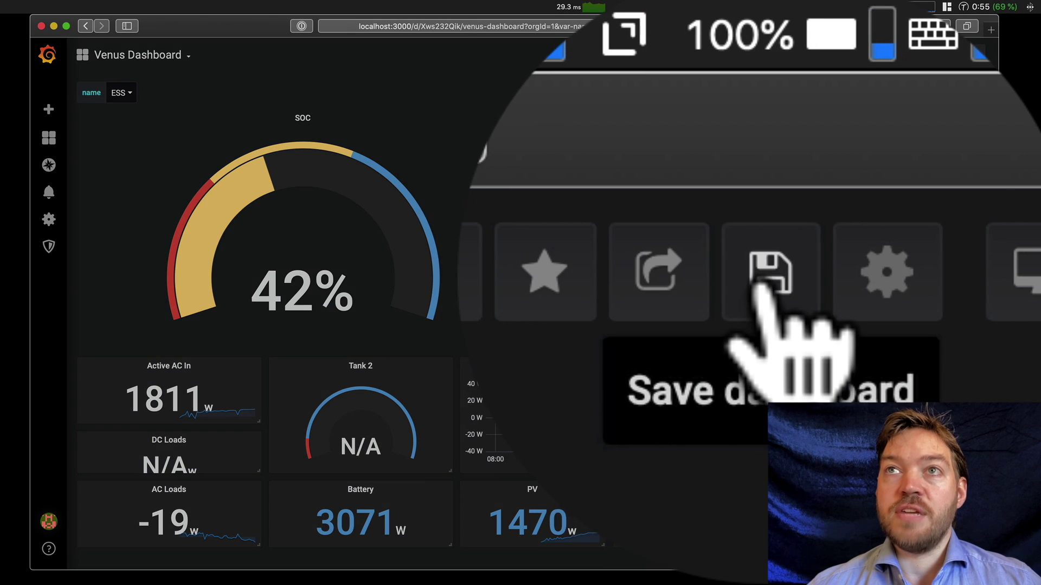
left_click(767, 54)
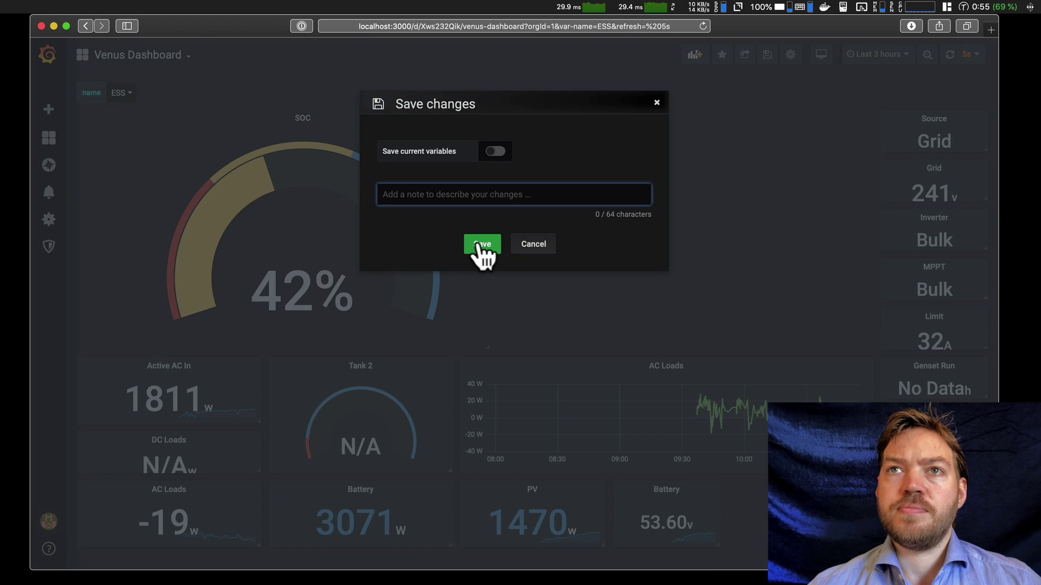
left_click(481, 245)
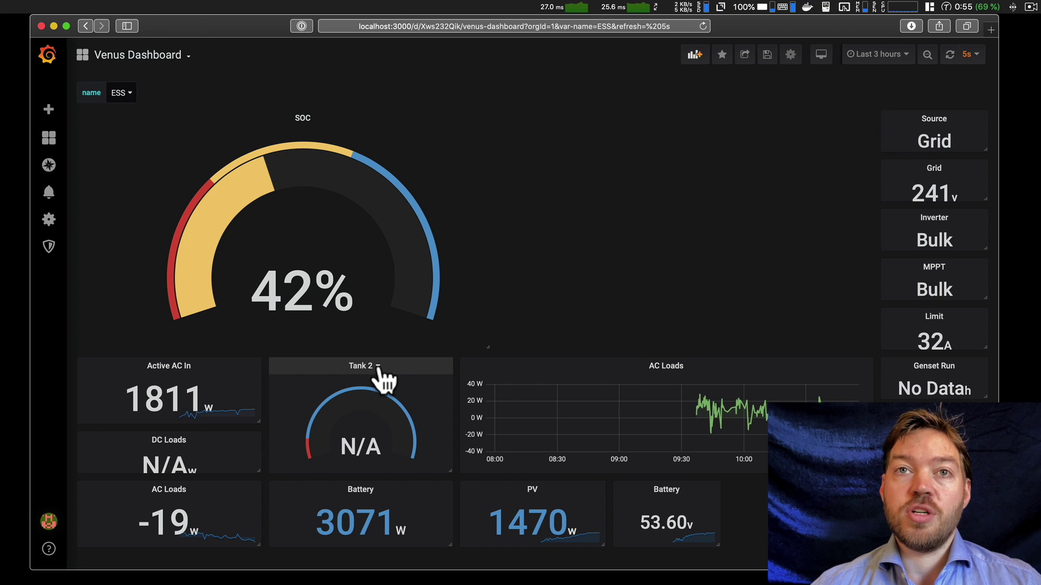
left_click(378, 368)
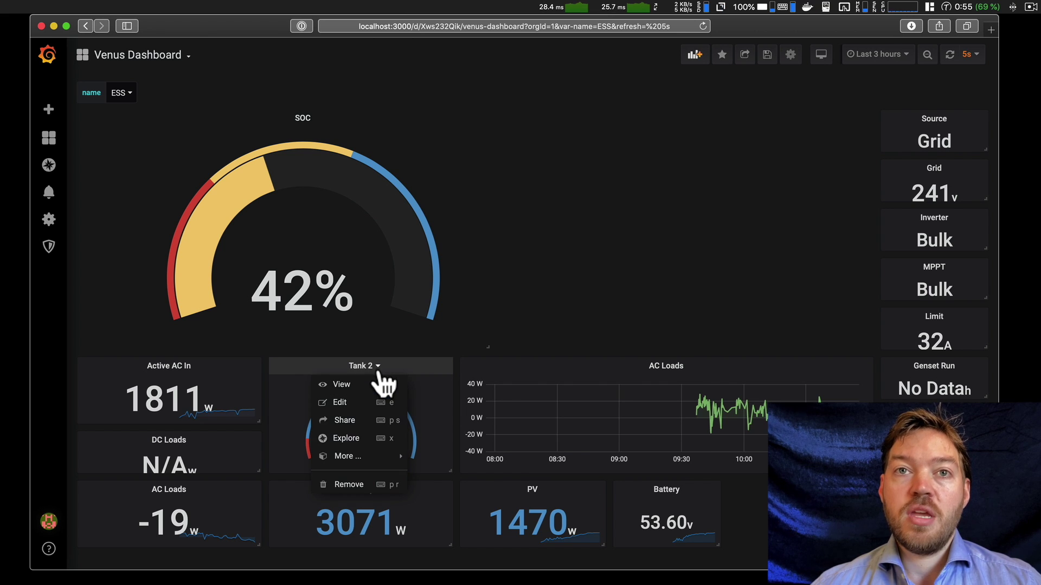
mouse_move(368, 462)
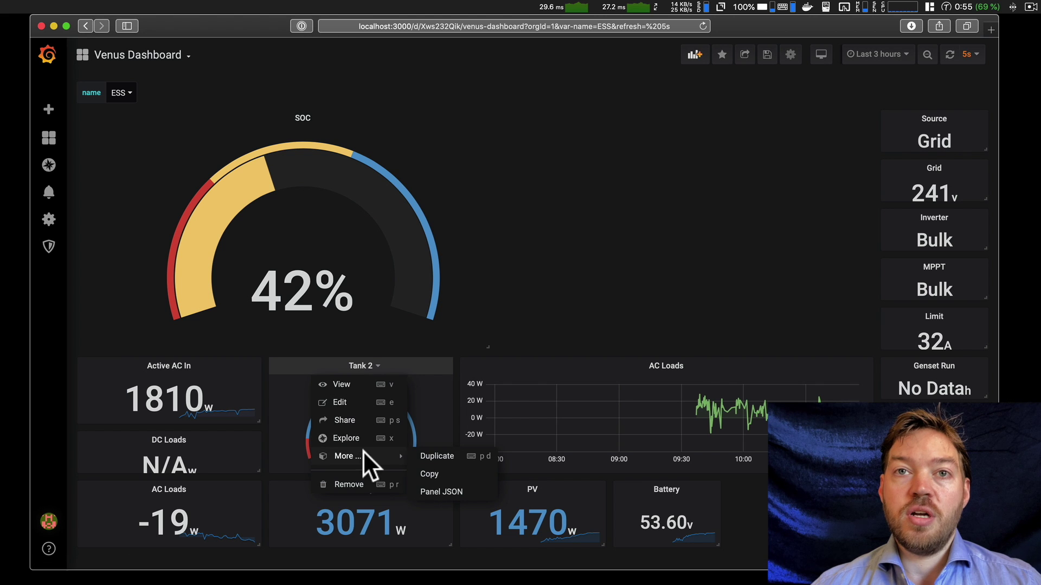
left_click(440, 458)
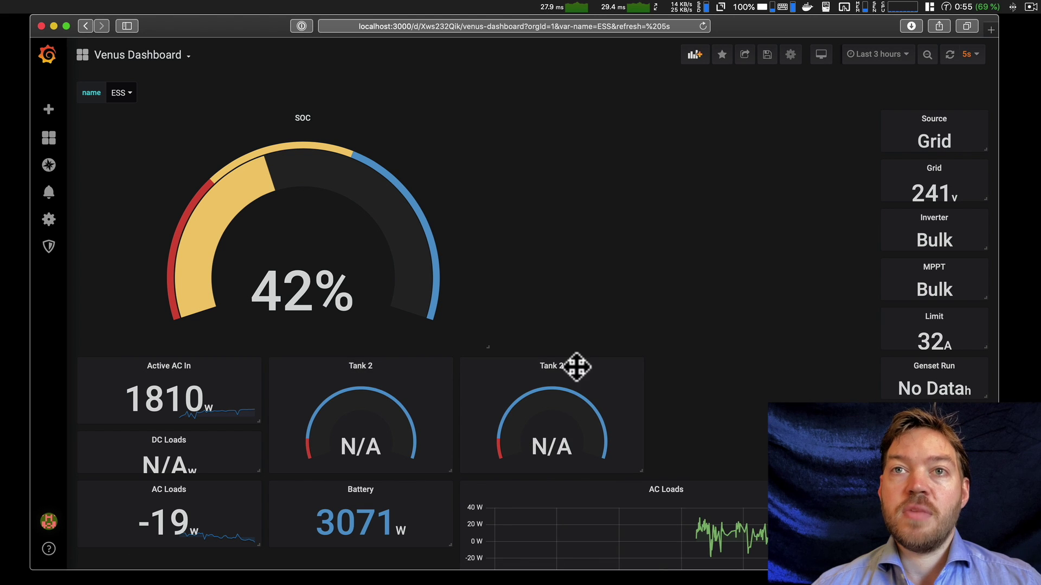
left_click_drag(585, 365, 641, 148)
left_click_drag(680, 227, 860, 343)
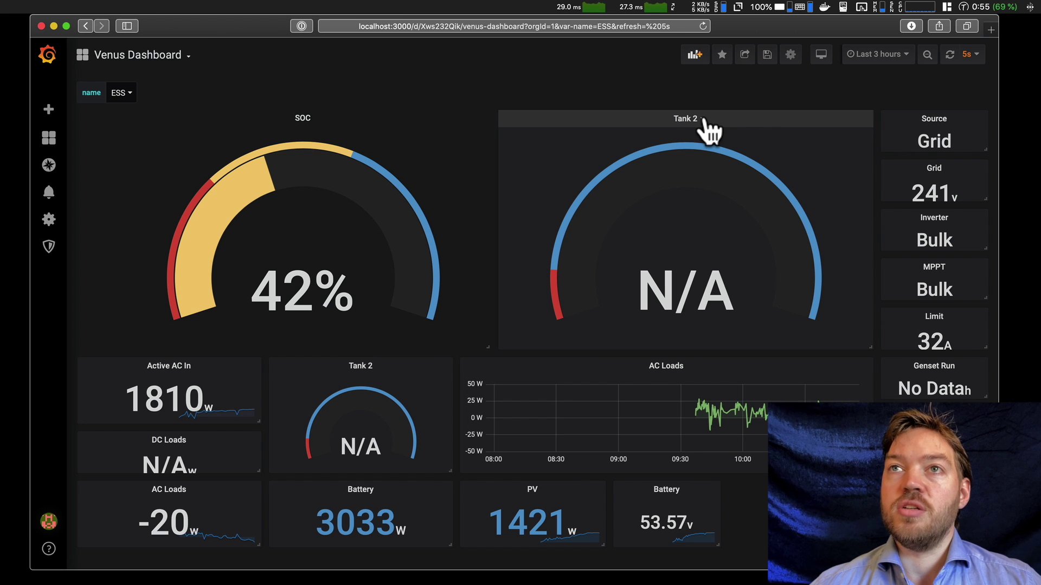
left_click(705, 120)
left_click(684, 232)
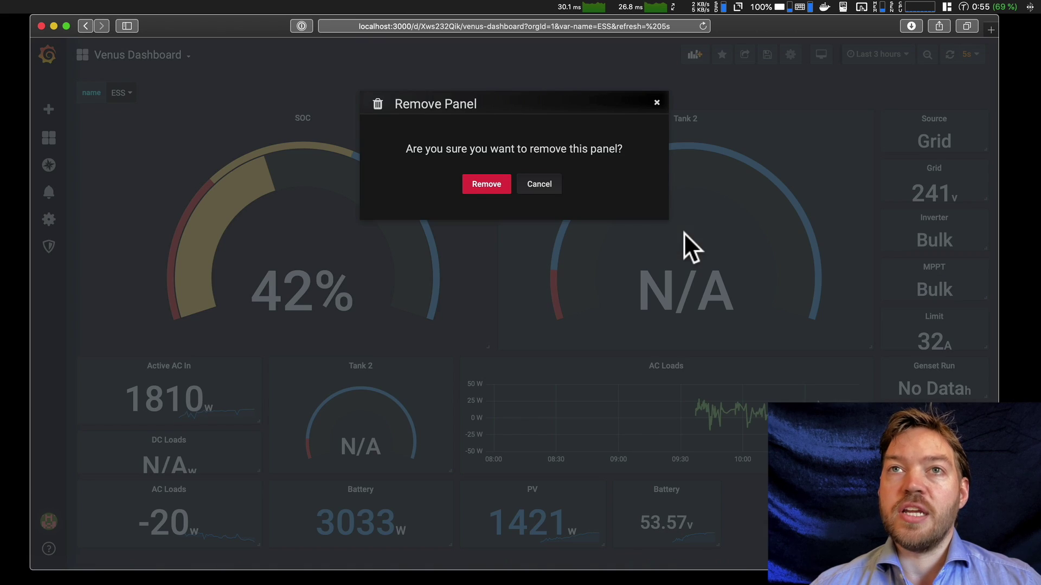
left_click(501, 182)
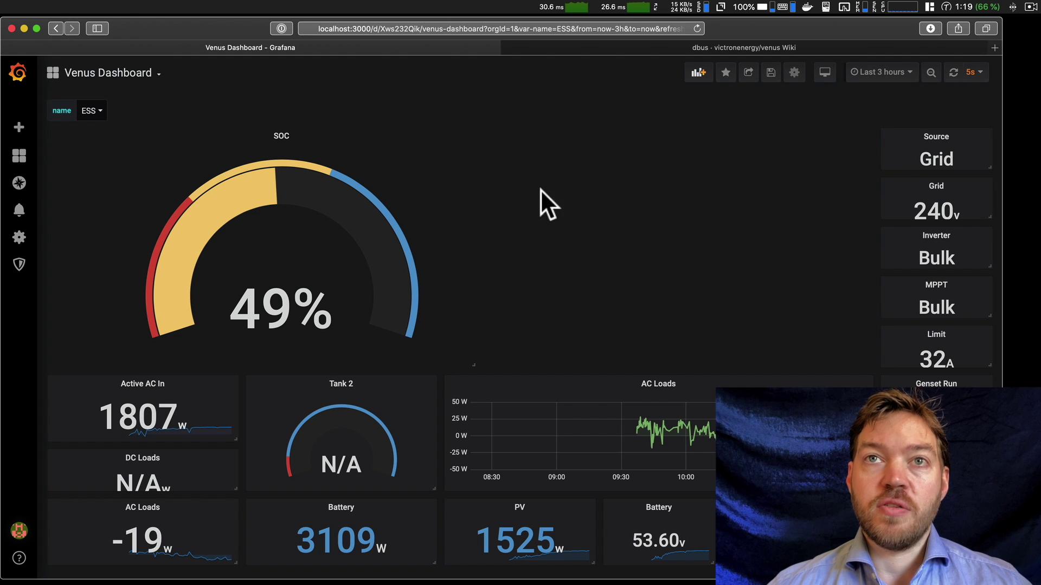
Narrow the SOC gauge, duplicate the AC Loads graph, and make the top copy taller.
left_click_drag(474, 365, 445, 364)
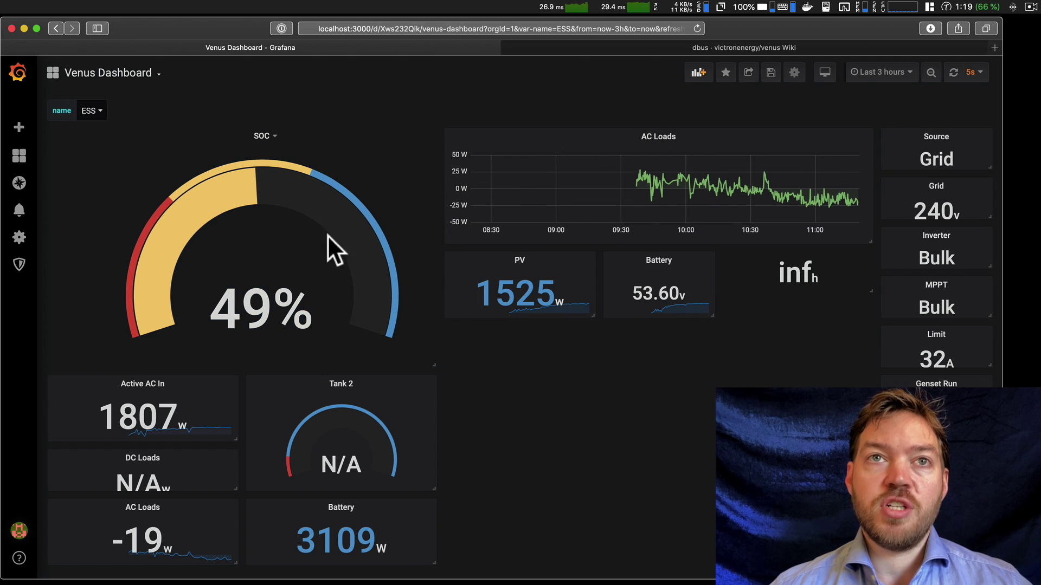
left_click(682, 140)
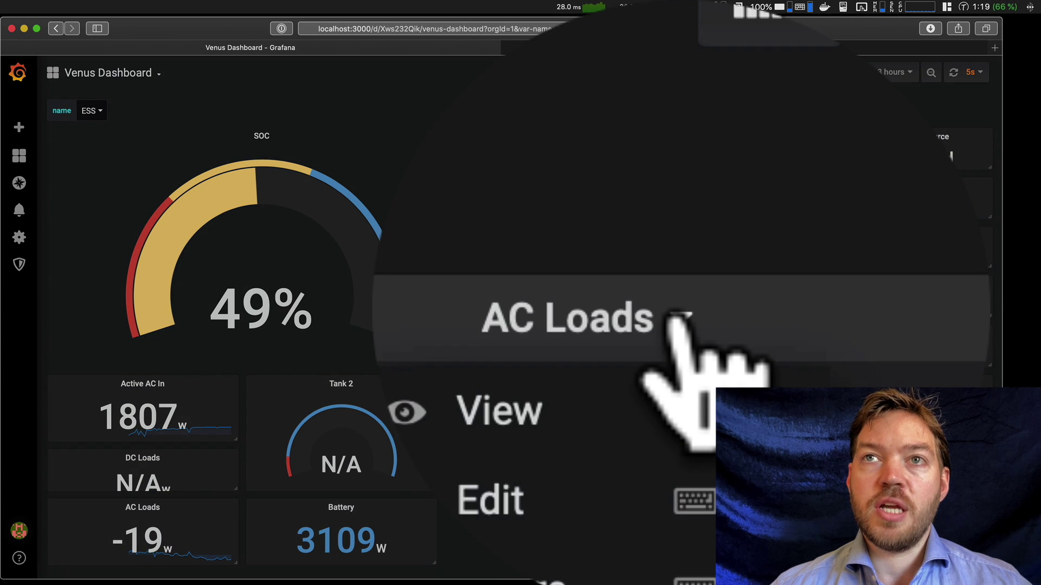
mouse_move(648, 320)
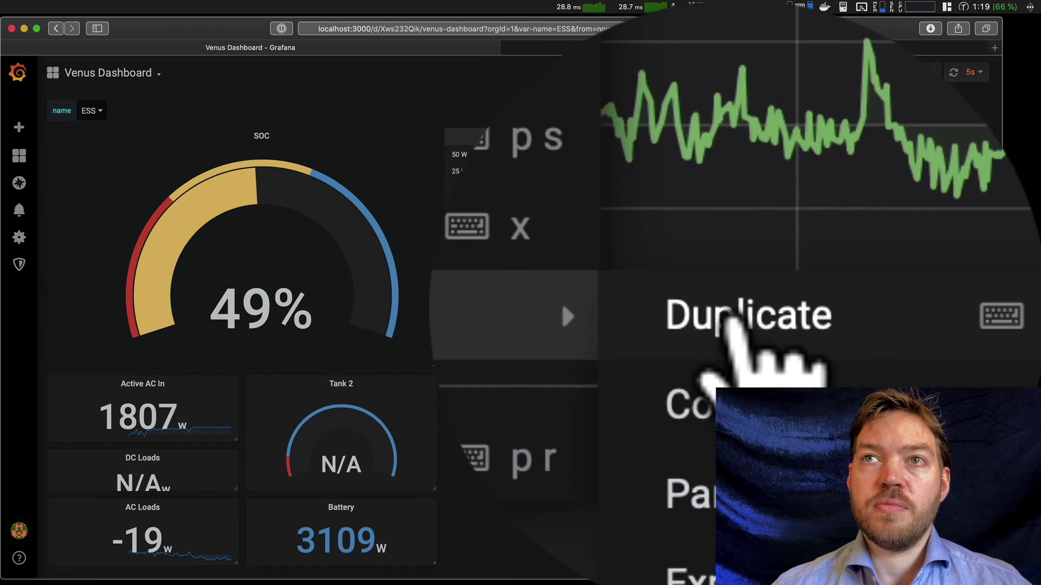
left_click(744, 224)
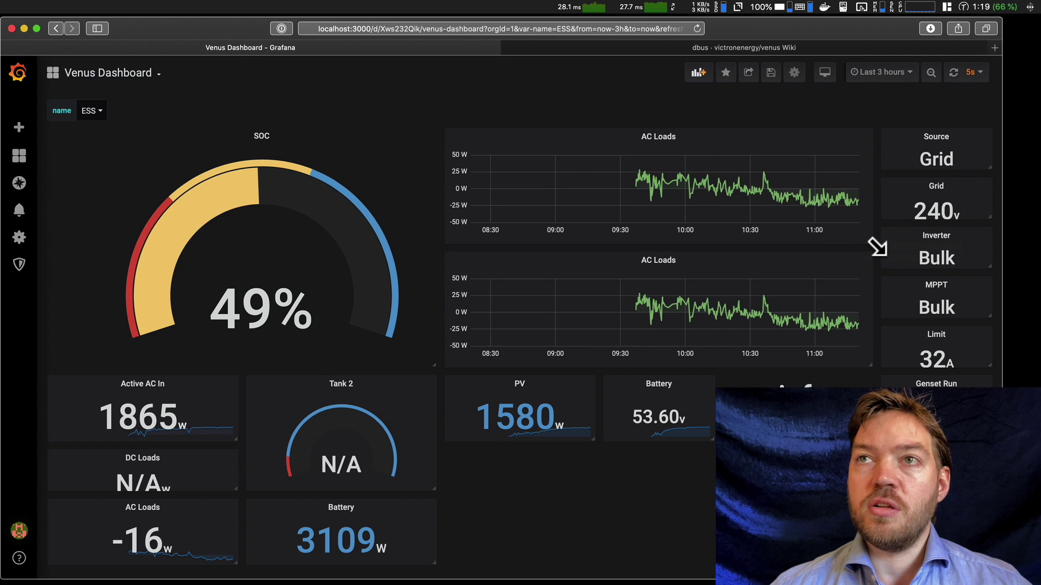
left_click_drag(875, 247, 871, 360)
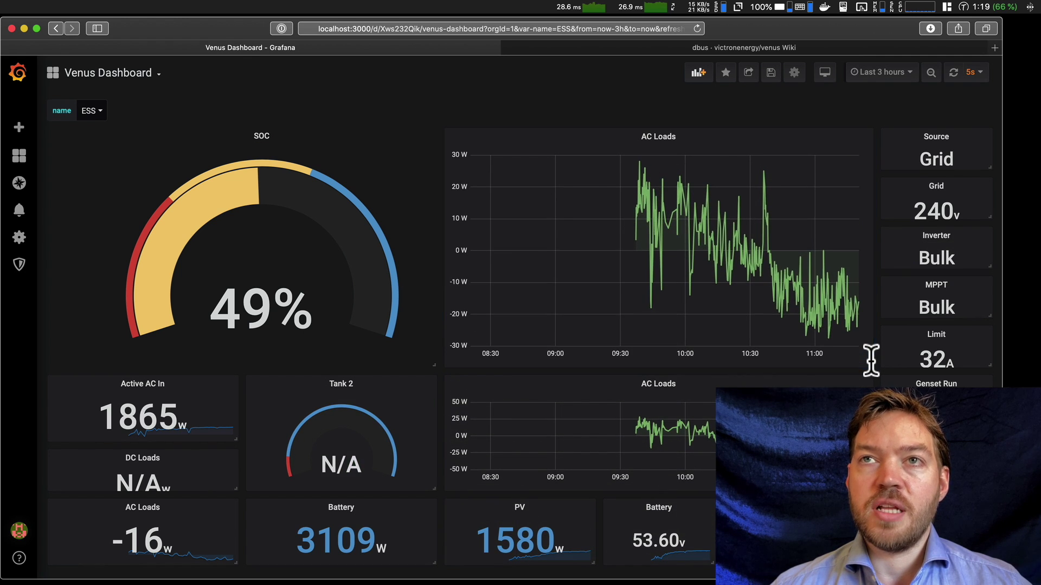
left_click(682, 138)
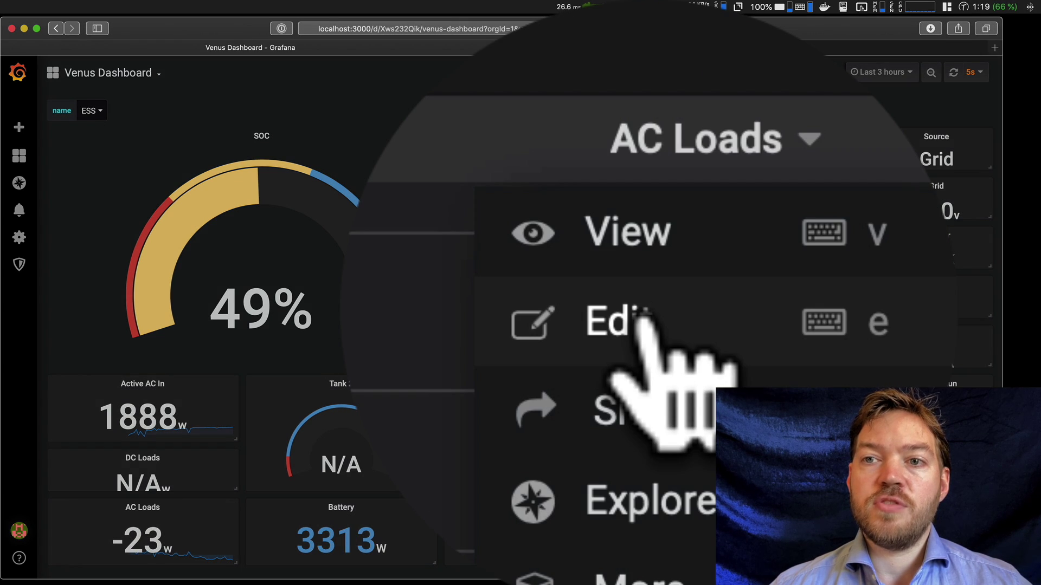
left_click(677, 169)
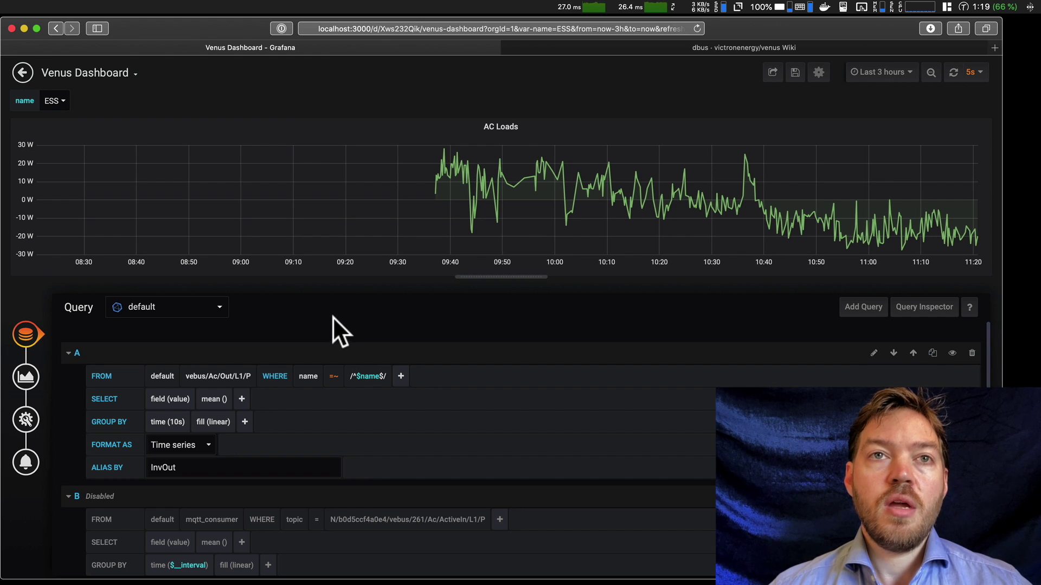
left_click(60, 100)
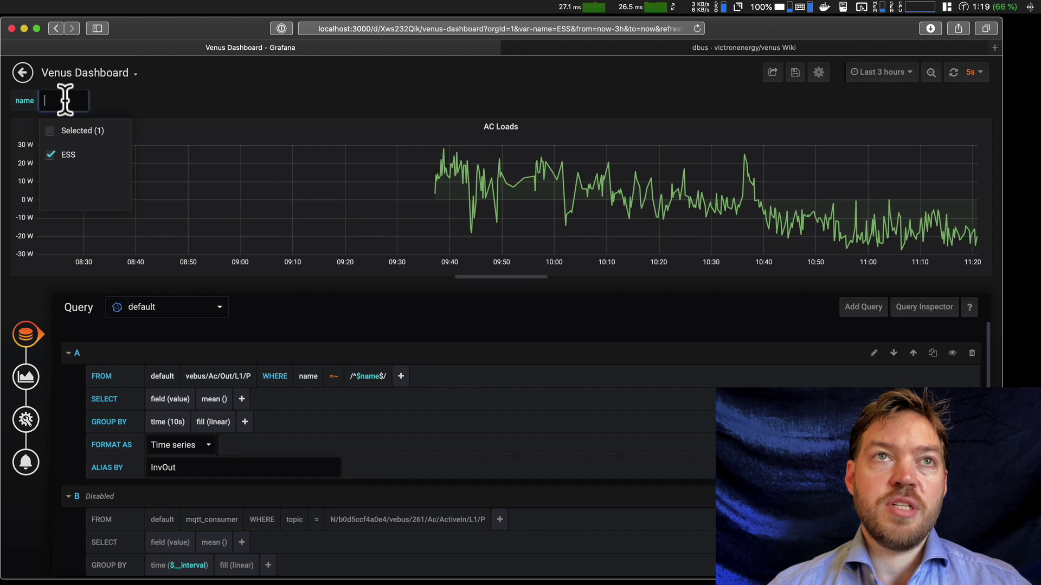
left_click(163, 98)
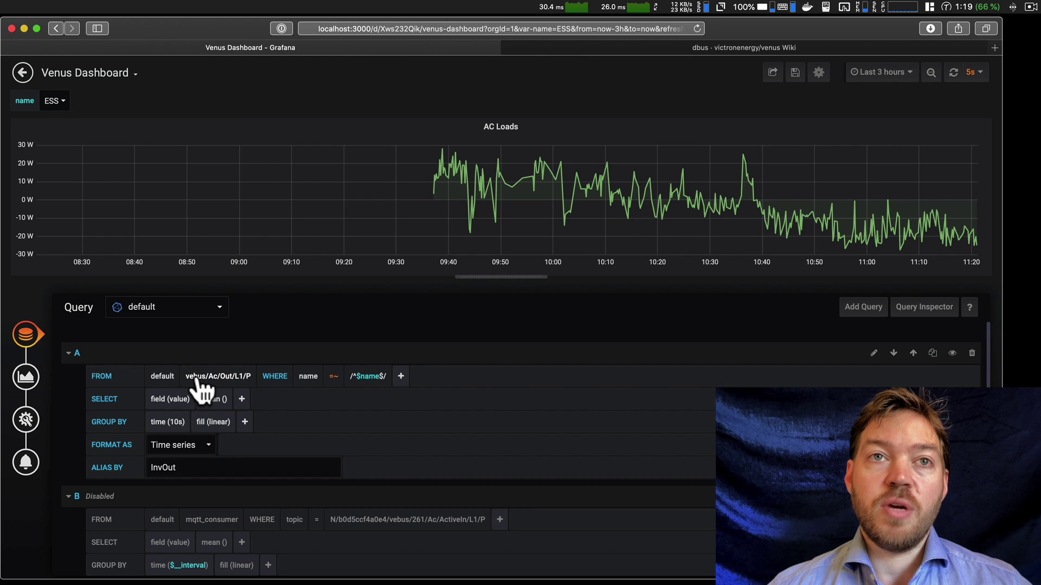
left_click(237, 378)
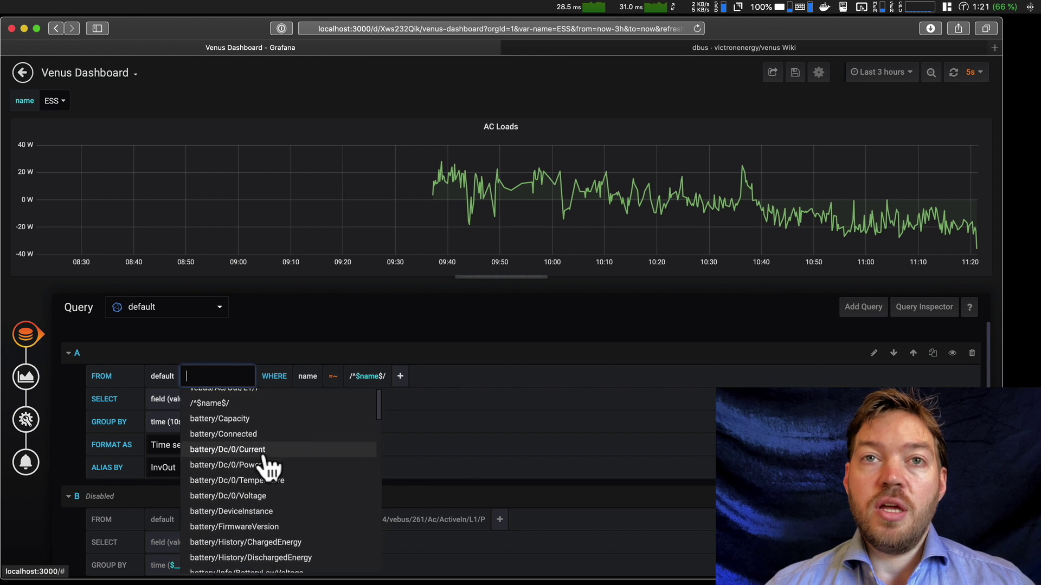
scroll(270, 467, "down", 10)
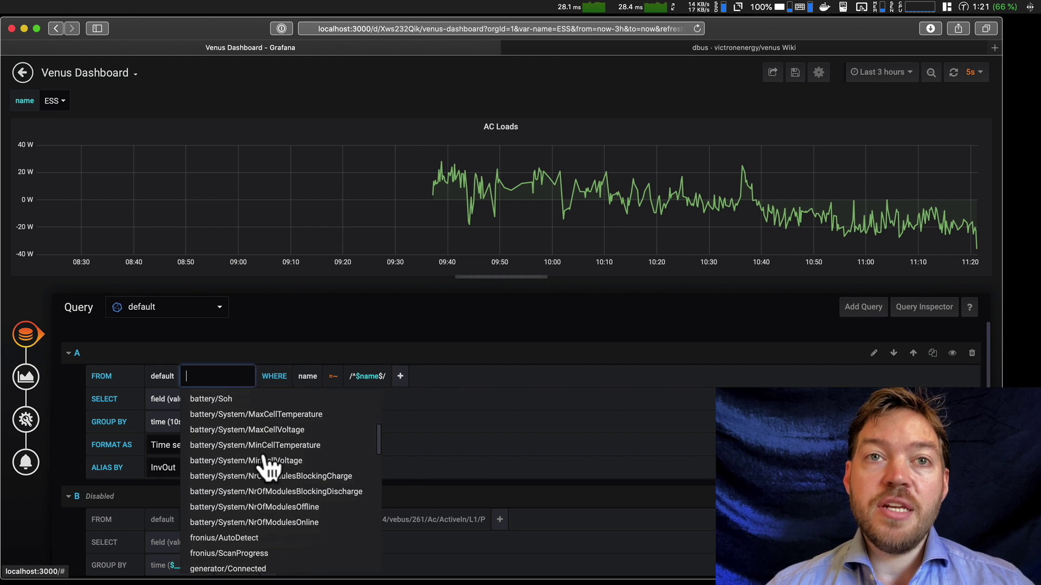
scroll(269, 468, "down", 15)
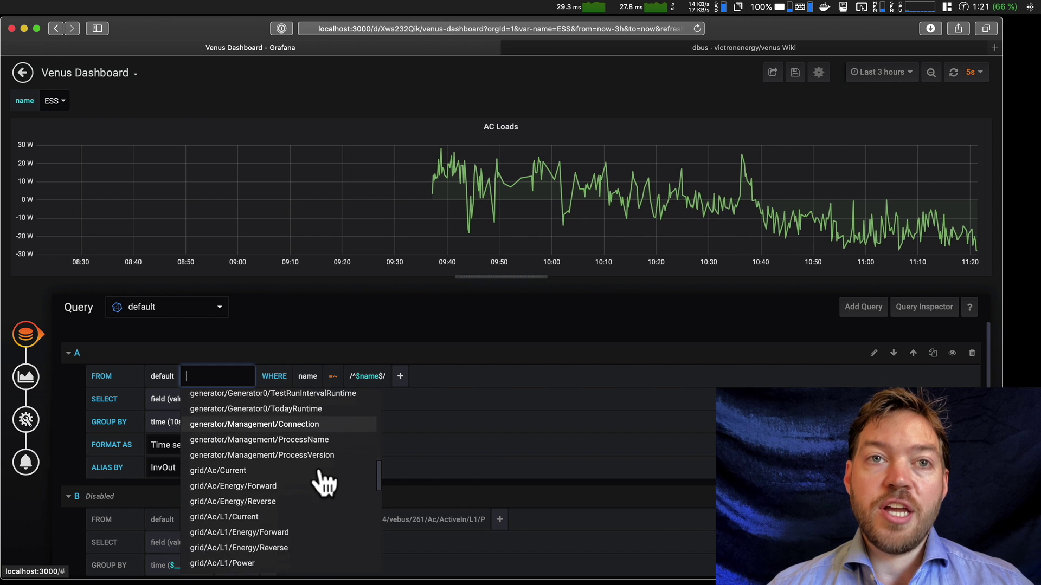
scroll(324, 481, "down", 15)
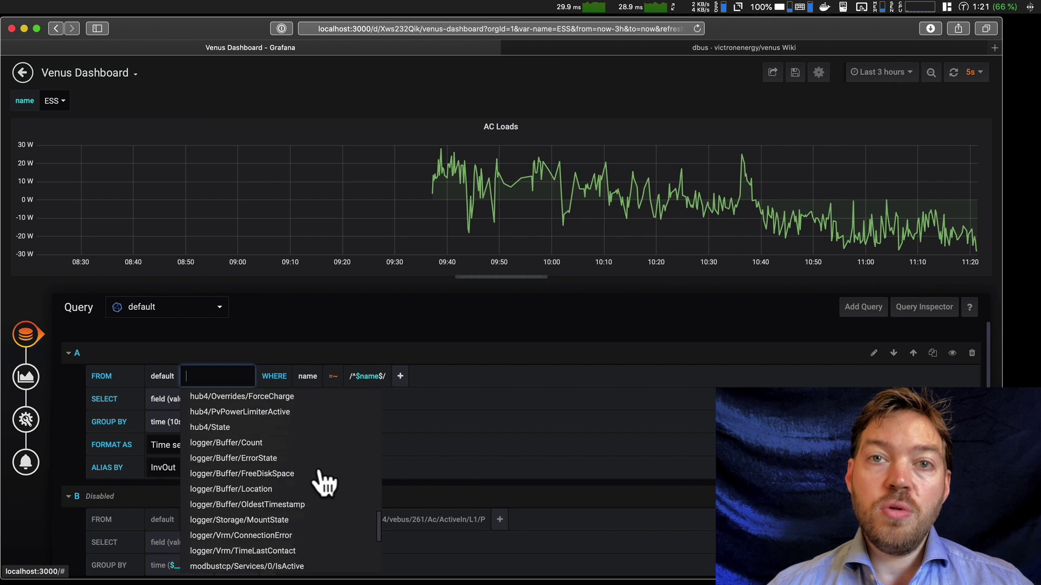
scroll(324, 482, "down", 15)
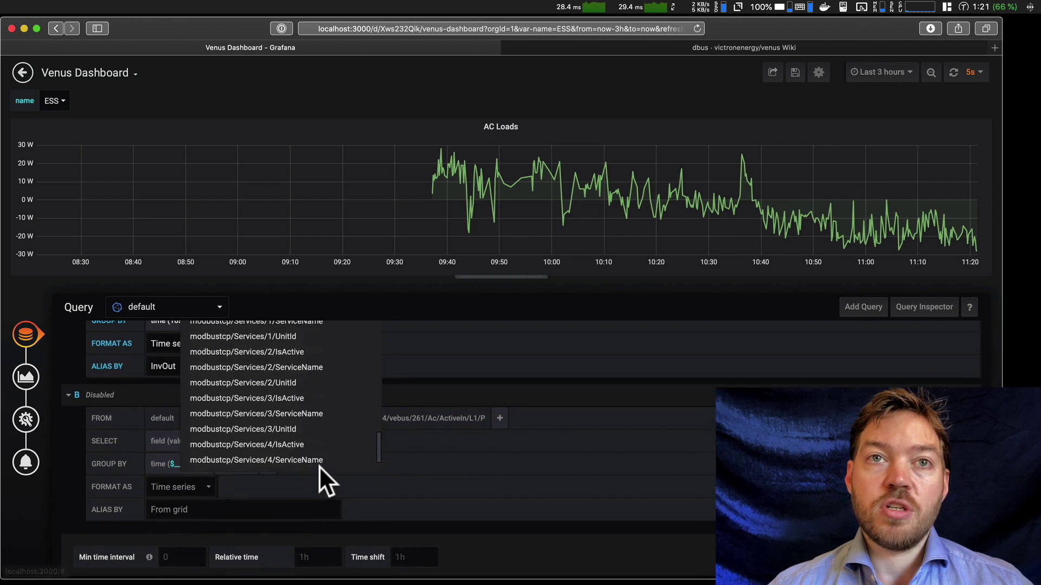
scroll(320, 467, "up", 3)
scroll(302, 465, "up", 15)
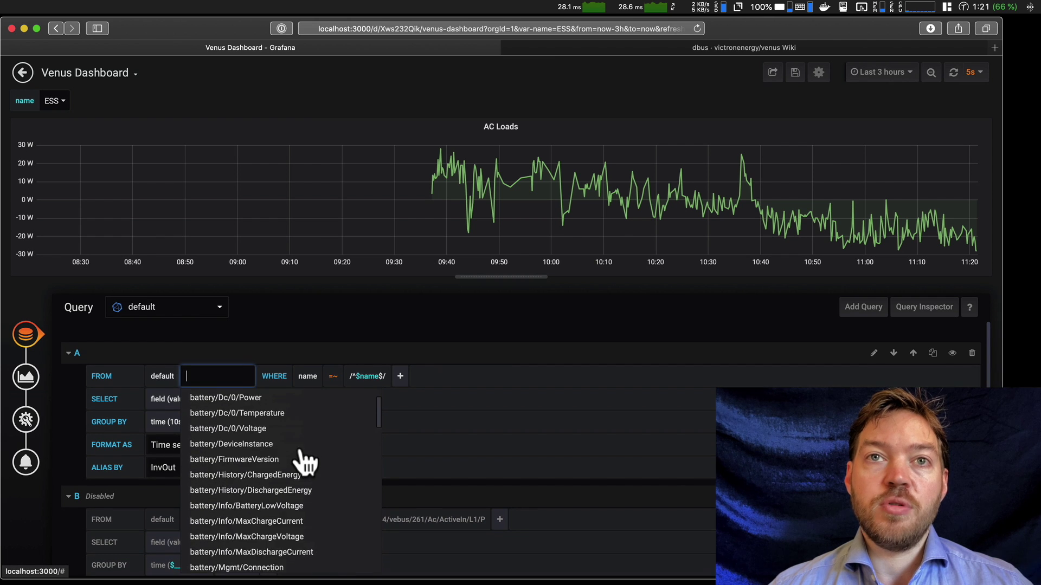
scroll(304, 460, "up", 5)
left_click(268, 319)
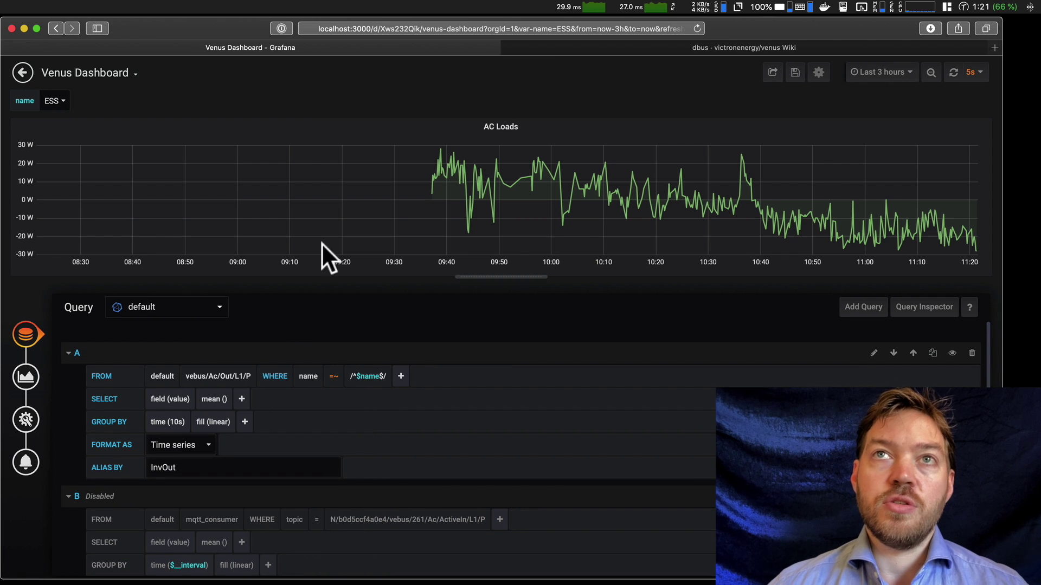
Close the old dbus wiki tab and search Google for 'venus dbus' in a new tab.
left_click(509, 47)
key("cmd+t")
left_click(408, 258)
type("v")
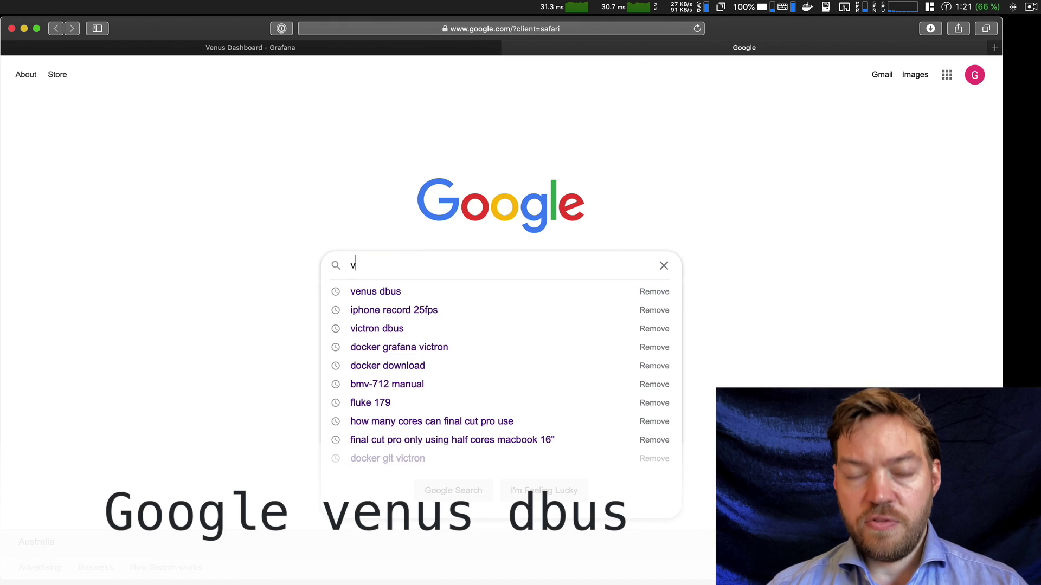
type("enus dbus")
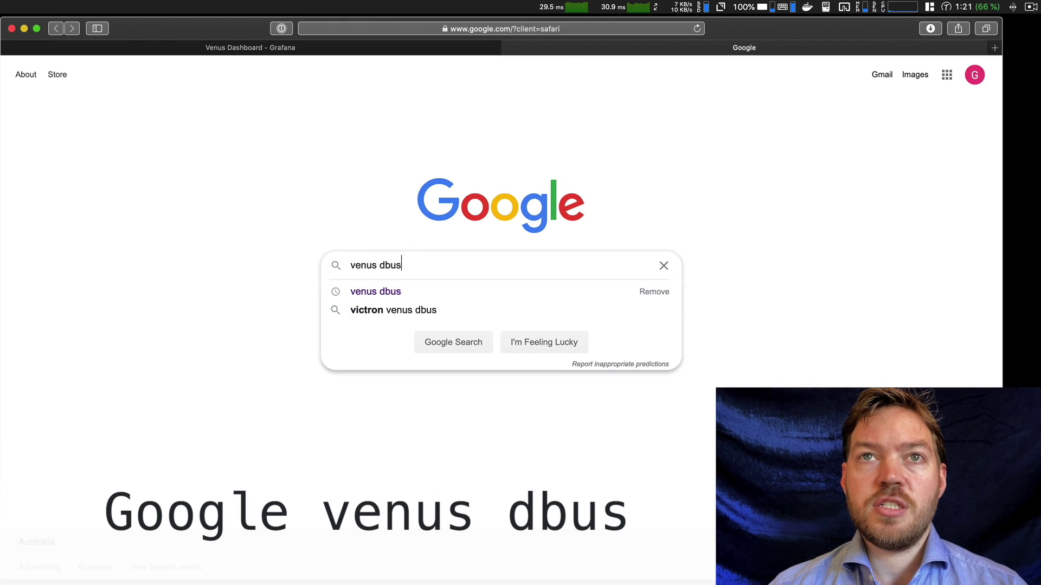
key("Return")
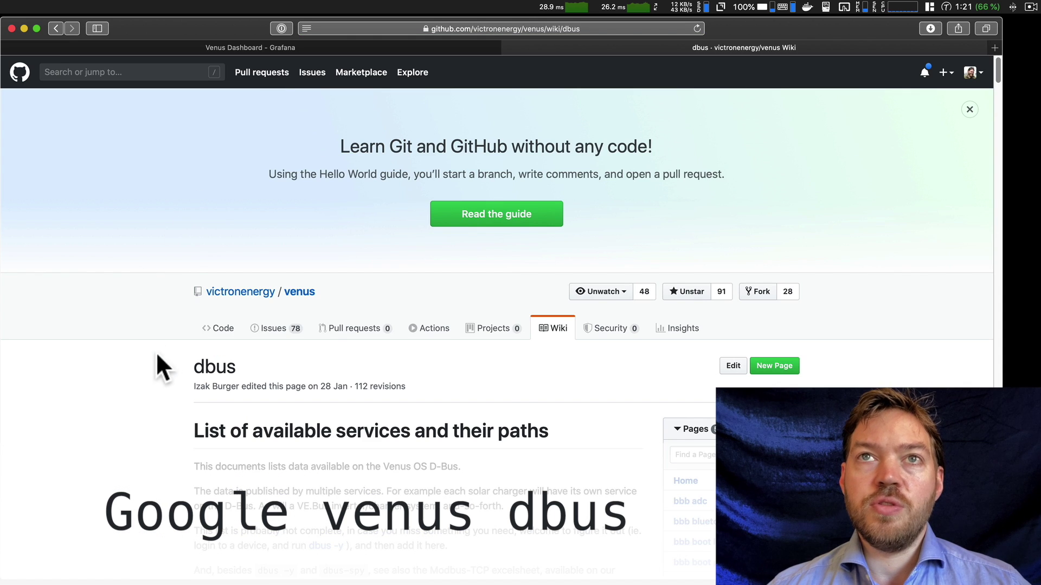
scroll(610, 449, "down", 3)
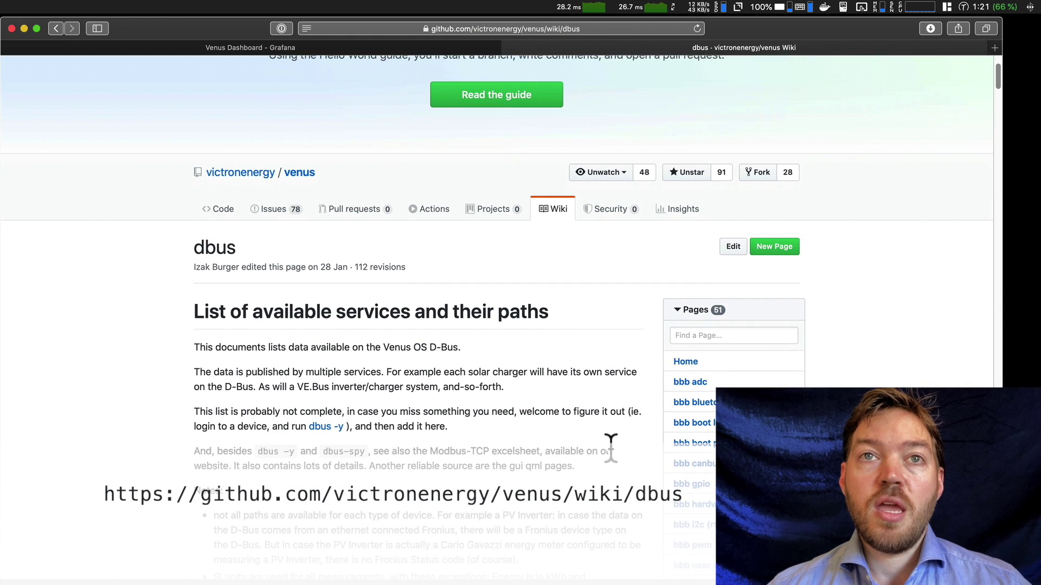
scroll(610, 449, "down", 1)
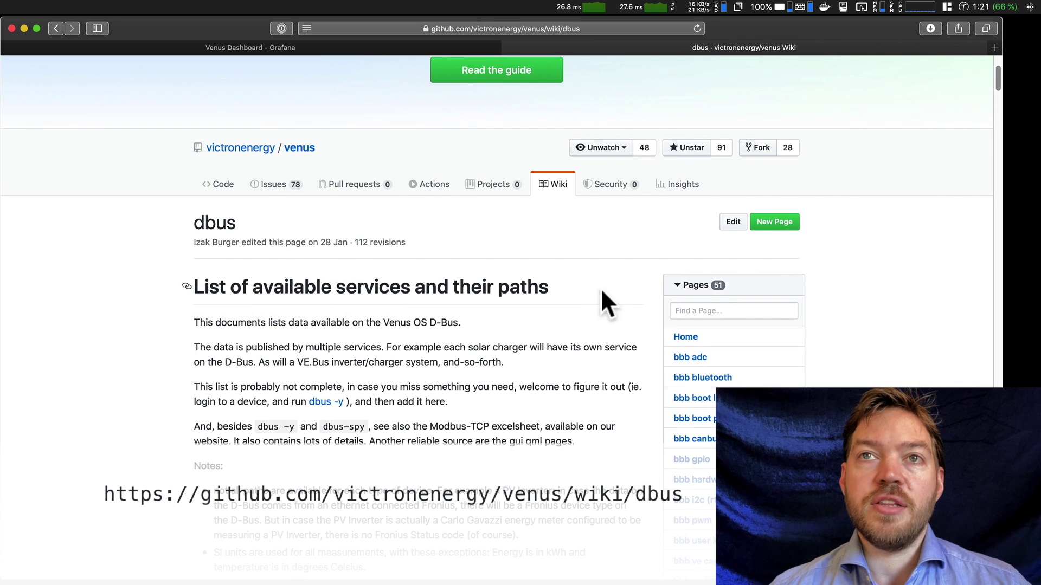
left_click_drag(601, 291, 186, 283)
scroll(407, 394, "down", 10)
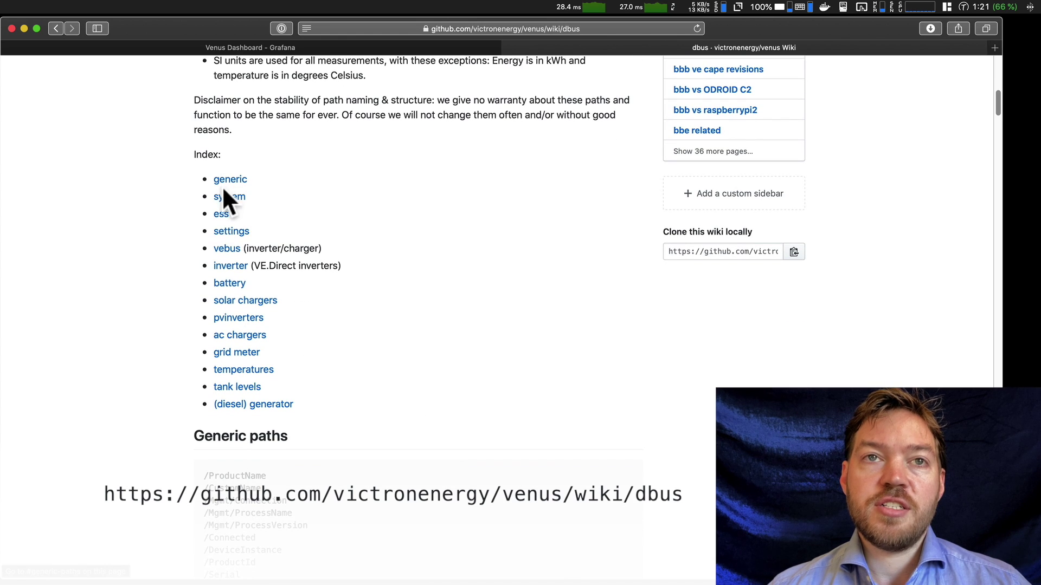
scroll(368, 427, "down", 8)
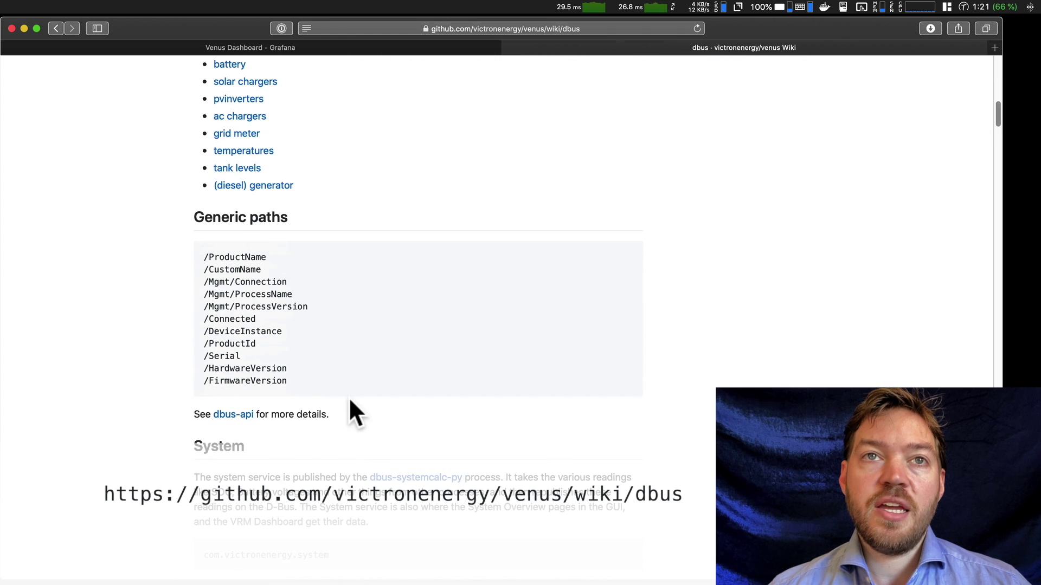
scroll(349, 397, "down", 8)
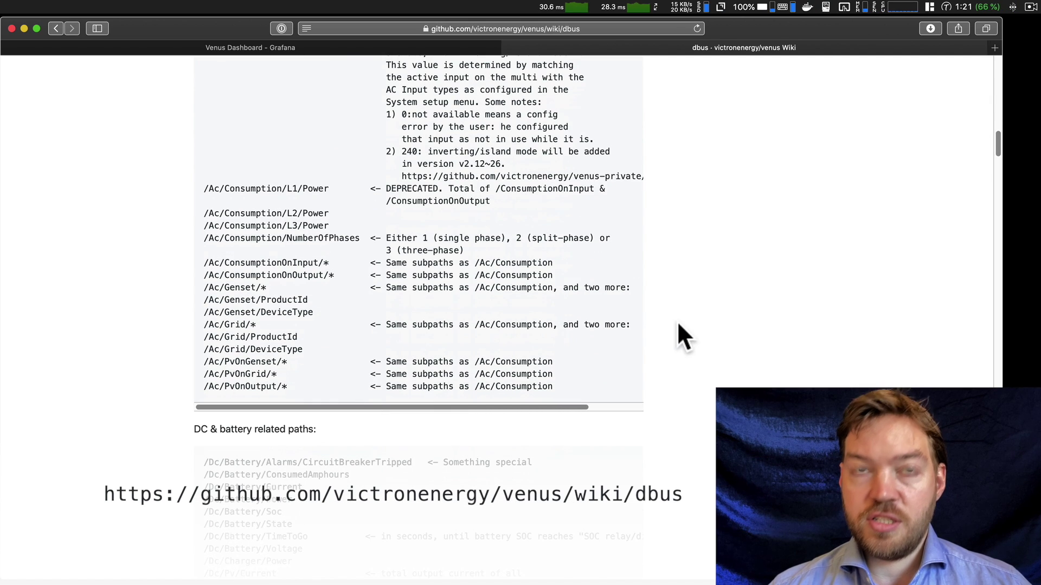
scroll(676, 324, "down", 3)
scroll(419, 303, "down", 10)
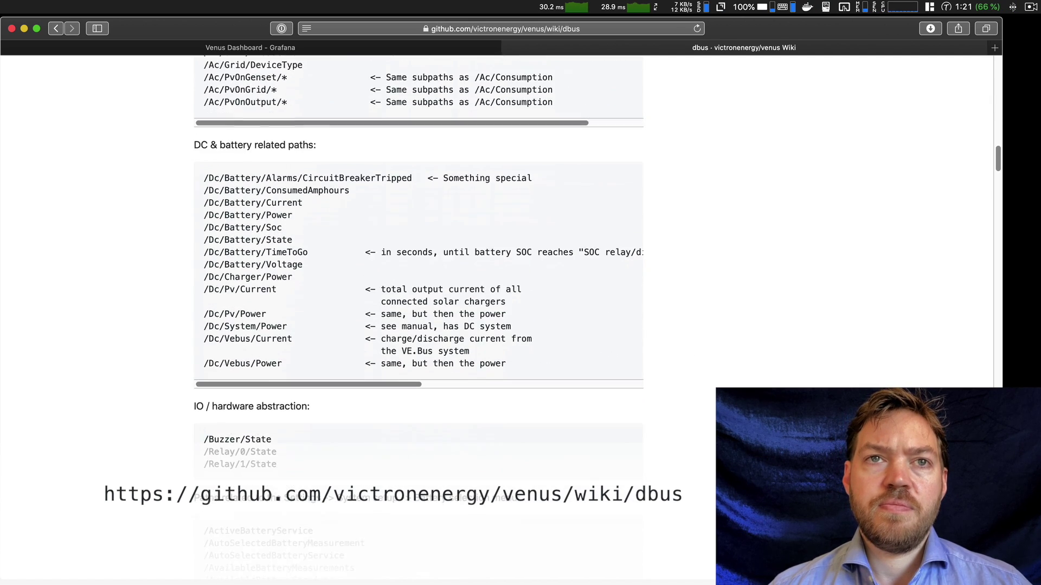
scroll(418, 304, "down", 10)
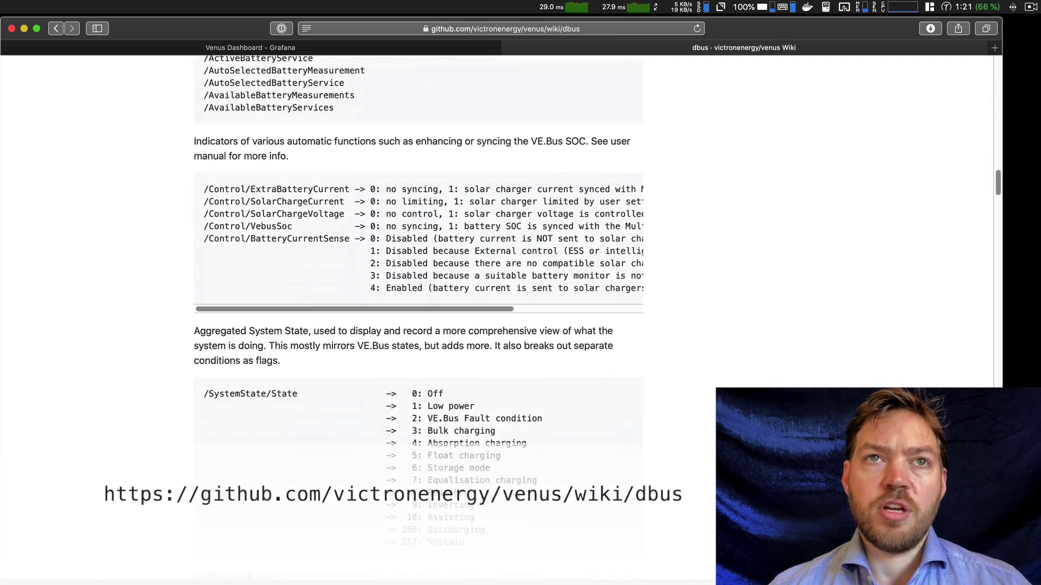
scroll(419, 304, "down", 10)
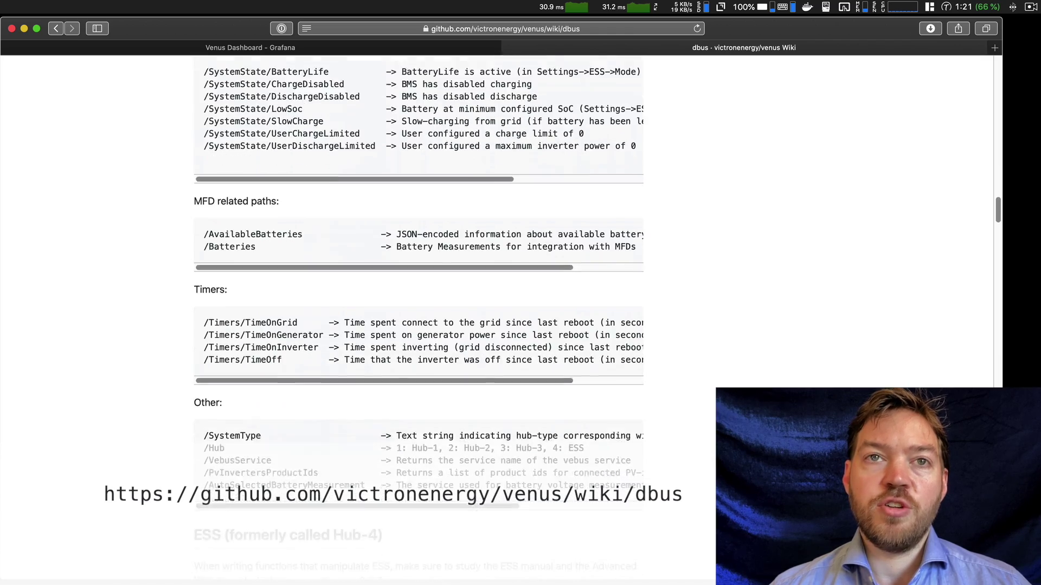
scroll(418, 303, "down", 6)
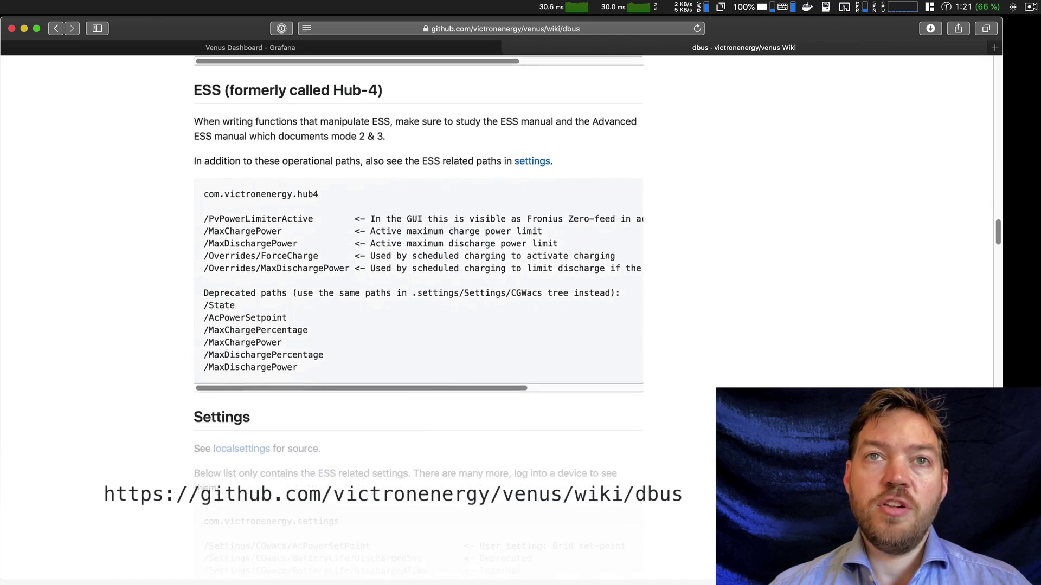
scroll(419, 304, "down", 7)
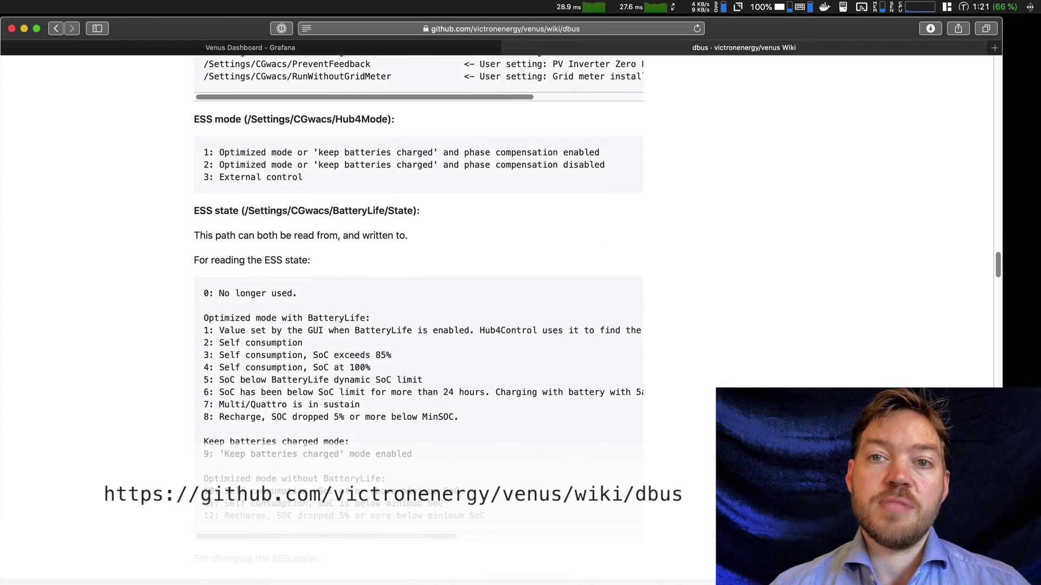
scroll(418, 304, "down", 3)
scroll(418, 304, "down", 9)
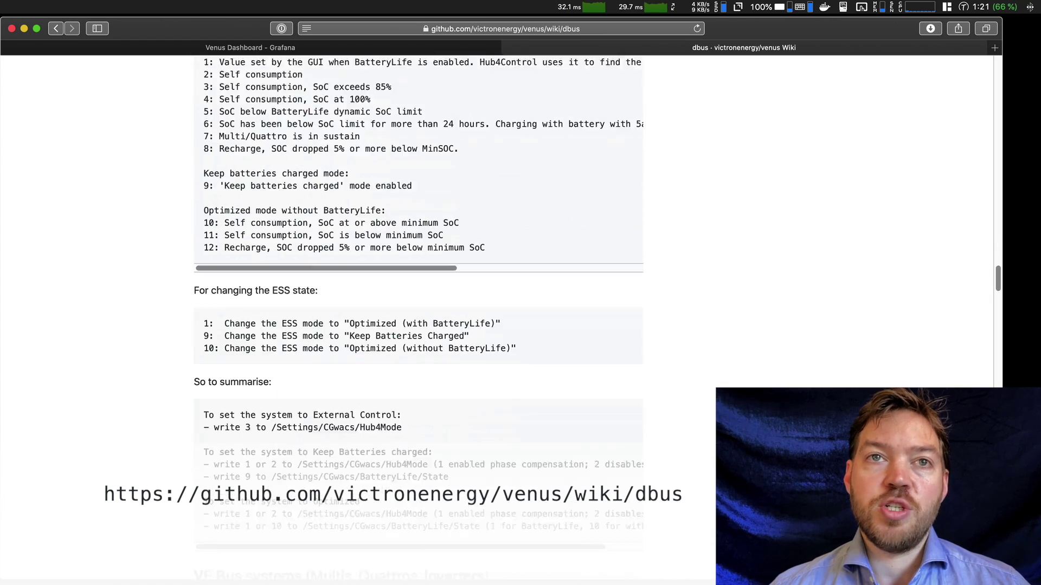
scroll(418, 304, "down", 9)
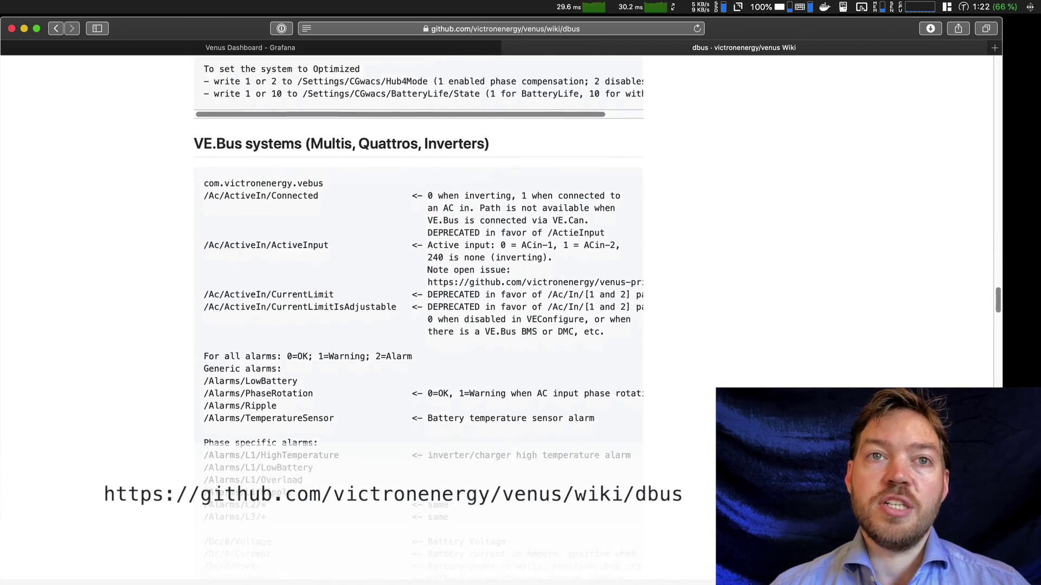
scroll(419, 303, "down", 13)
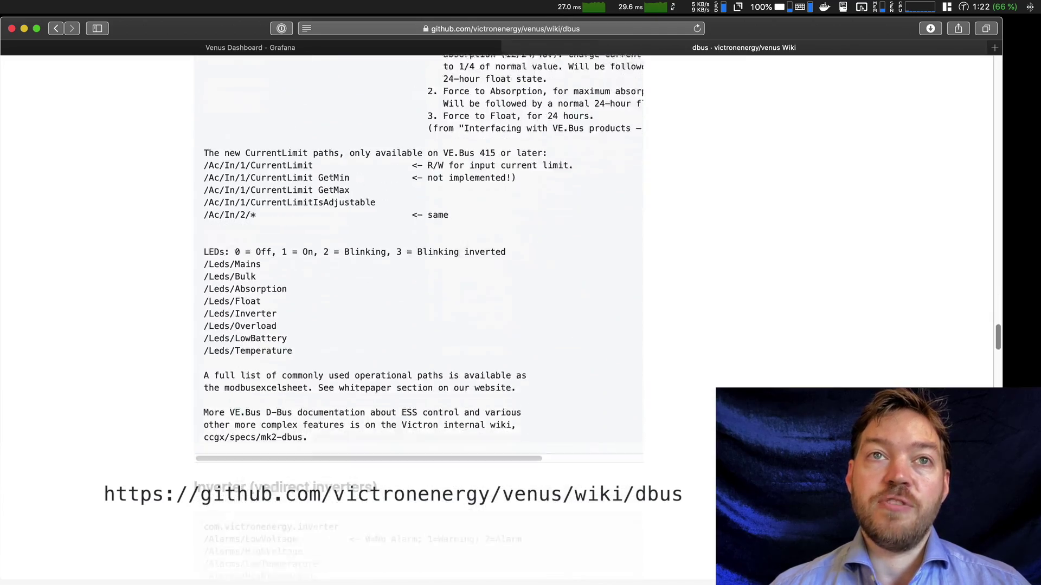
scroll(337, 93, "down", 12)
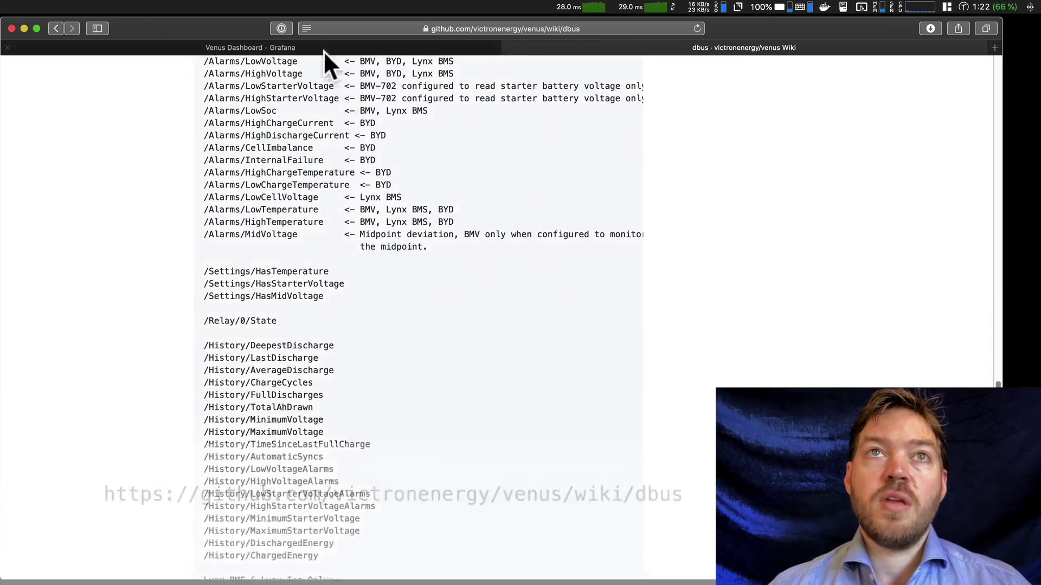
Back on the Venus Dashboard, inspect the SOC gauge's query, then cancel leaving the dashboard.
left_click(321, 50)
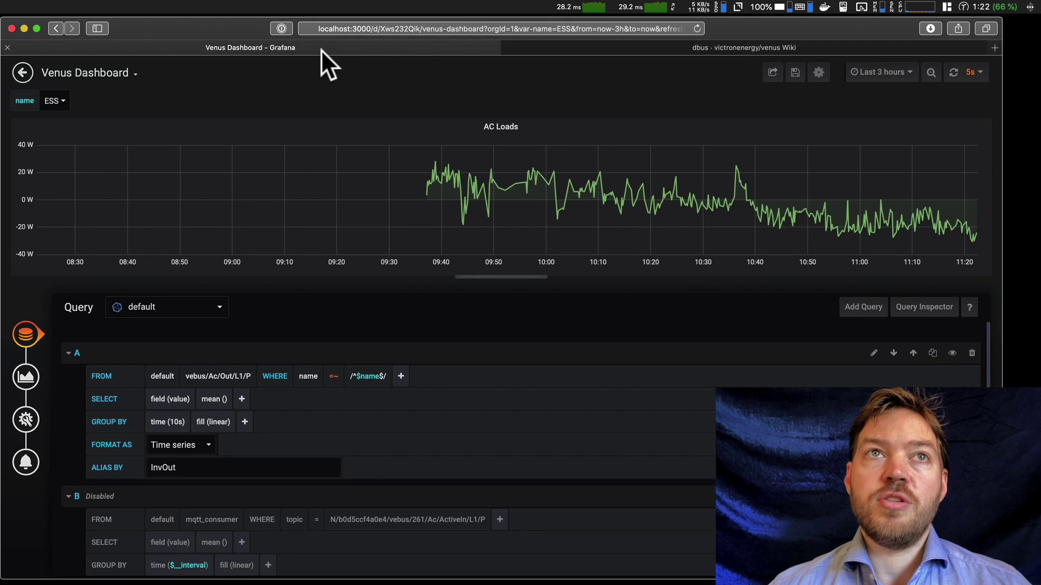
left_click(22, 73)
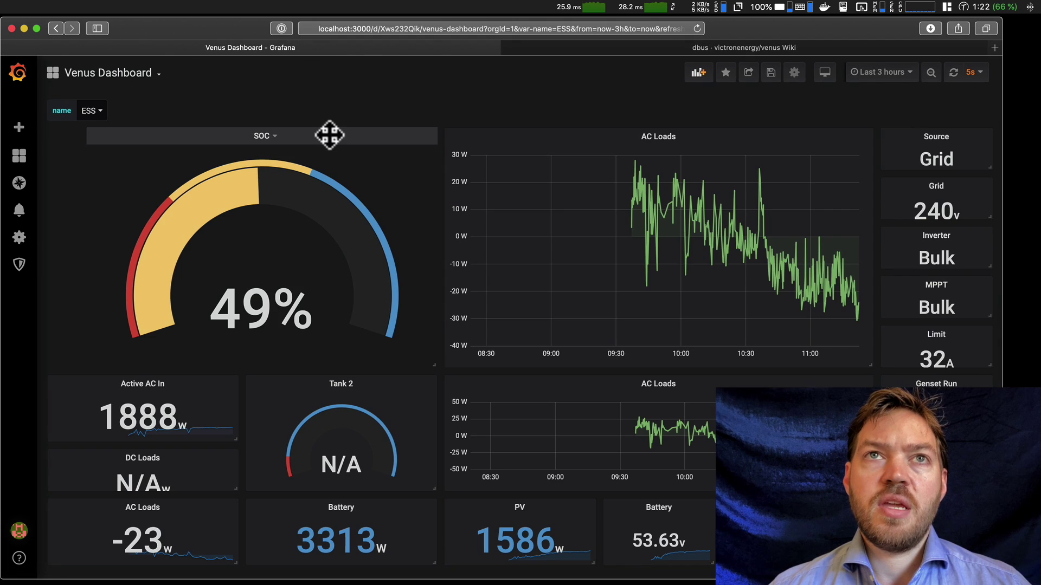
left_click(274, 142)
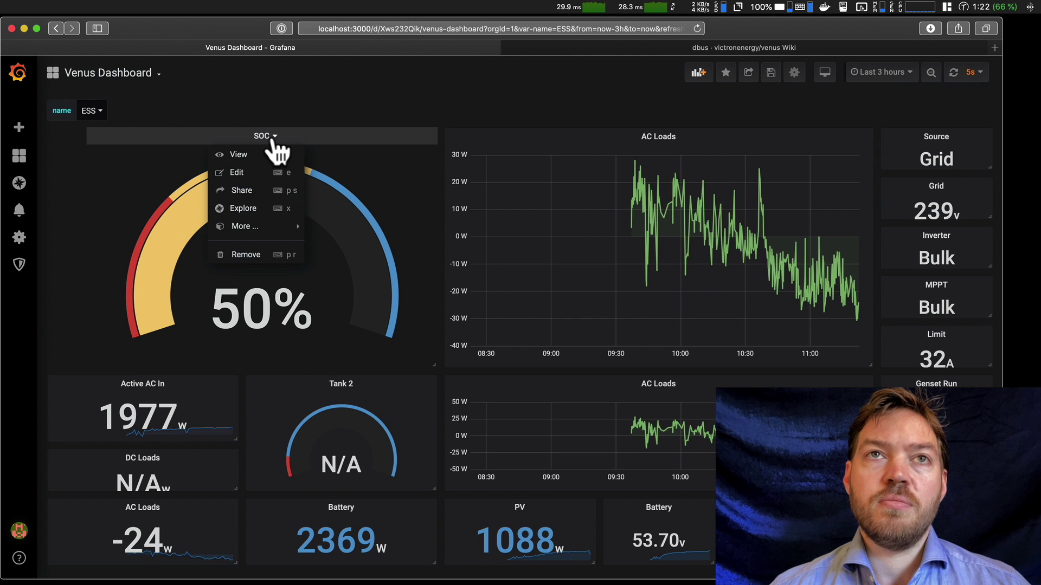
left_click(241, 171)
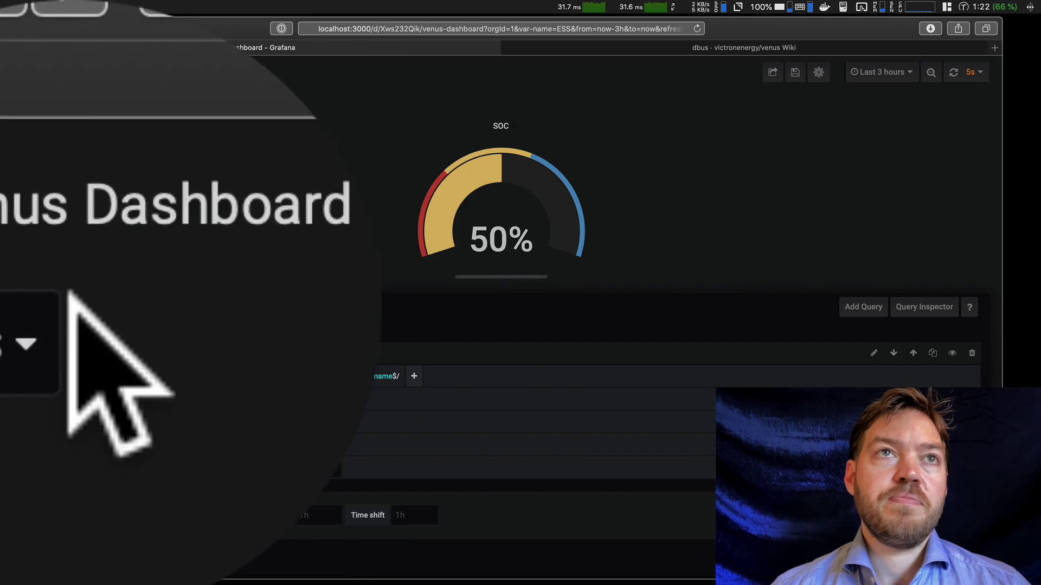
left_click(28, 73)
left_click(22, 67)
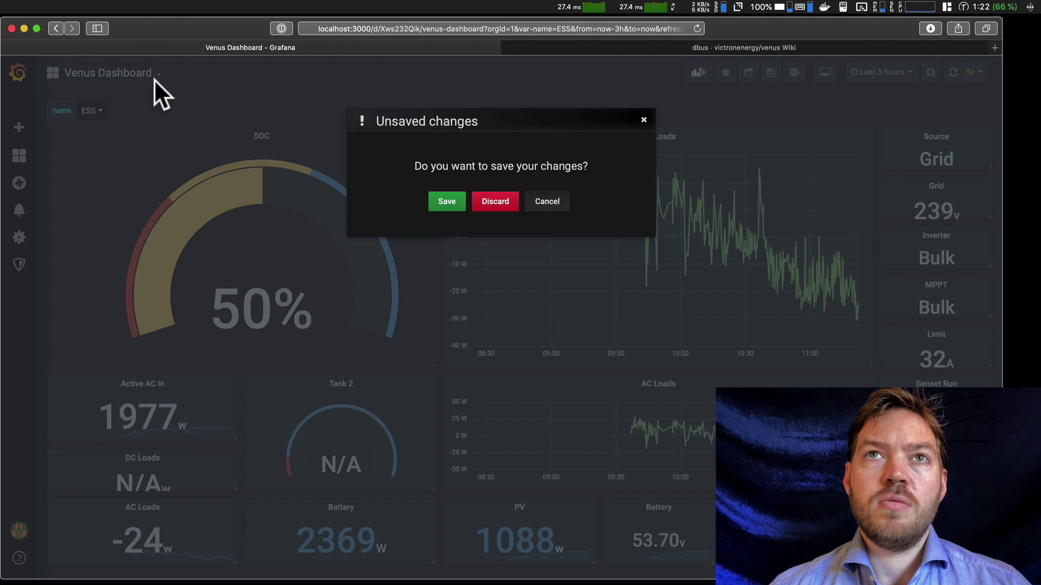
left_click(547, 201)
Edit the AC Loads graph and set its query measurement to system/Dc/Battery/Soc.
left_click(682, 142)
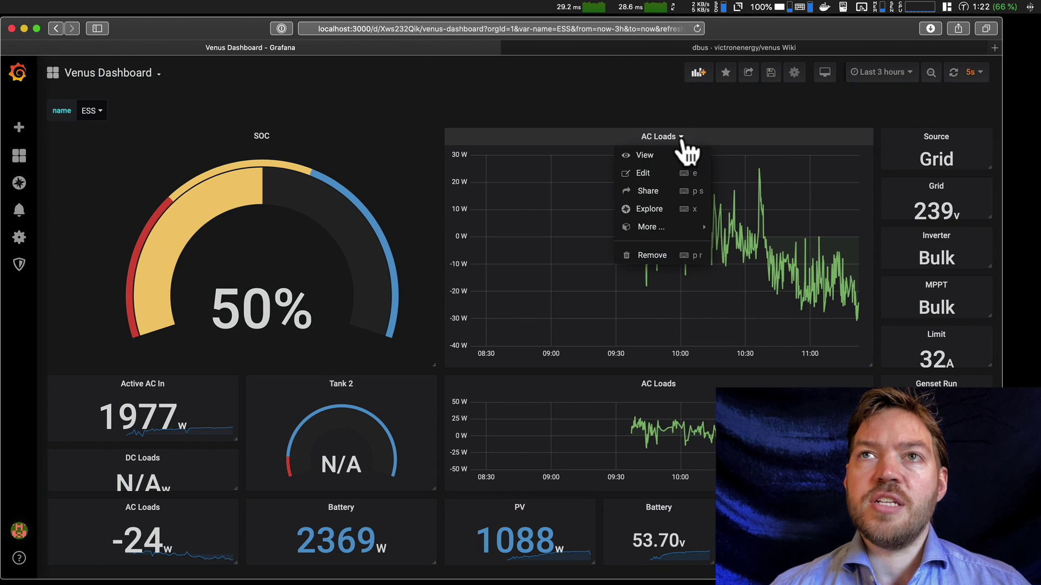
left_click(660, 184)
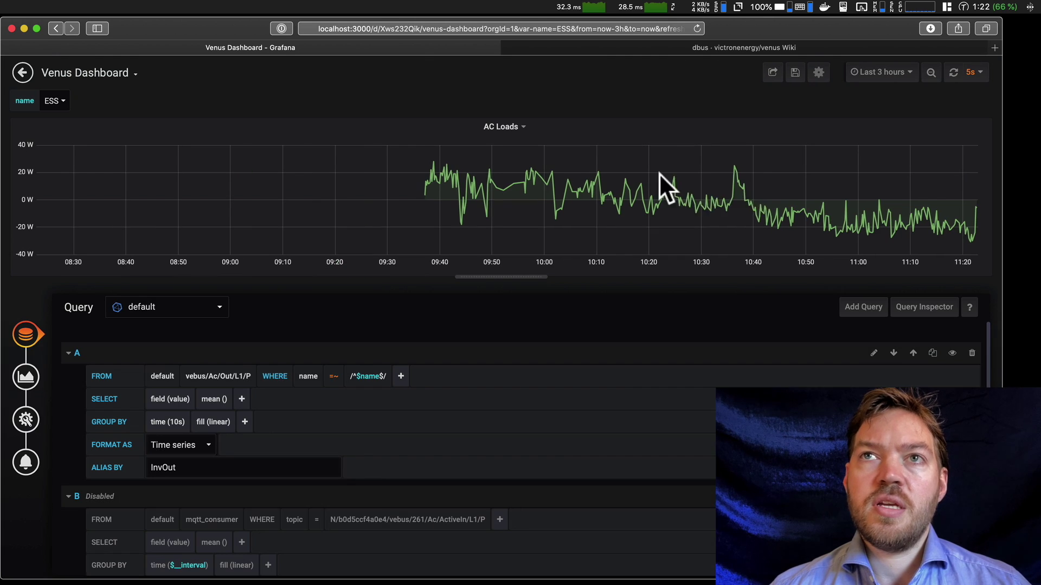
left_click(225, 377)
type("system")
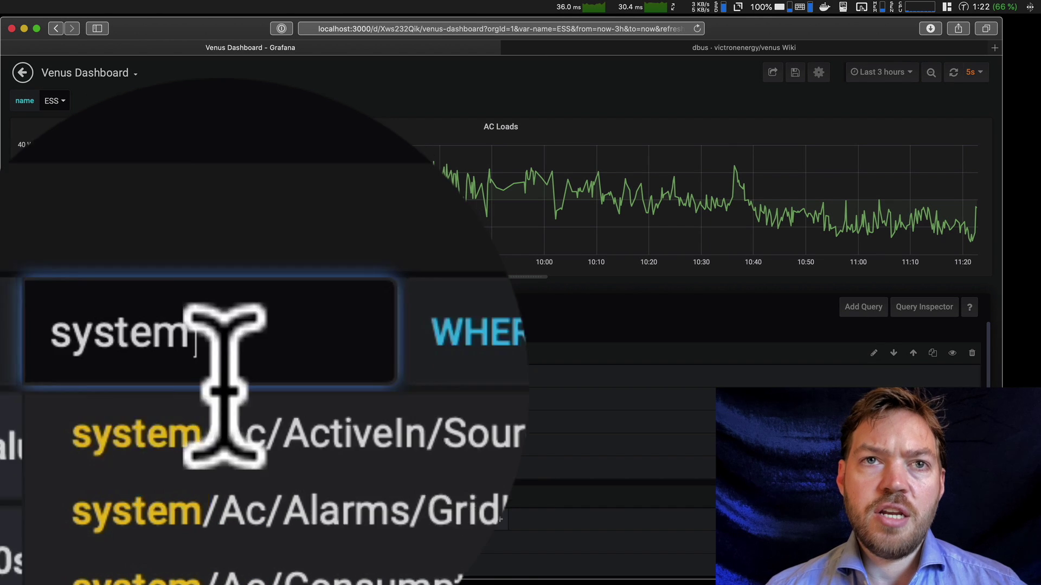
scroll(260, 466, "down", 10)
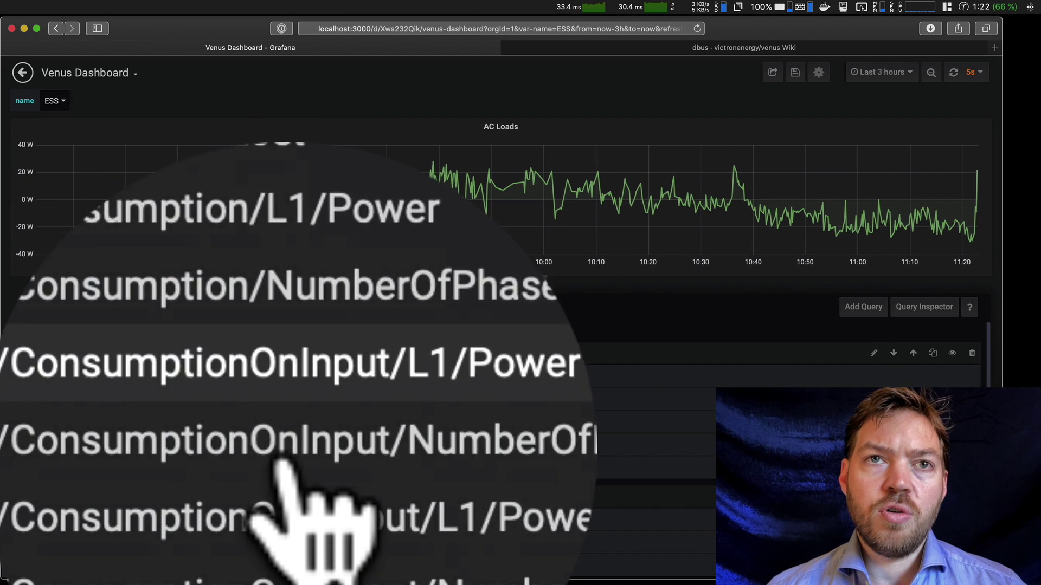
scroll(293, 463, "down", 10)
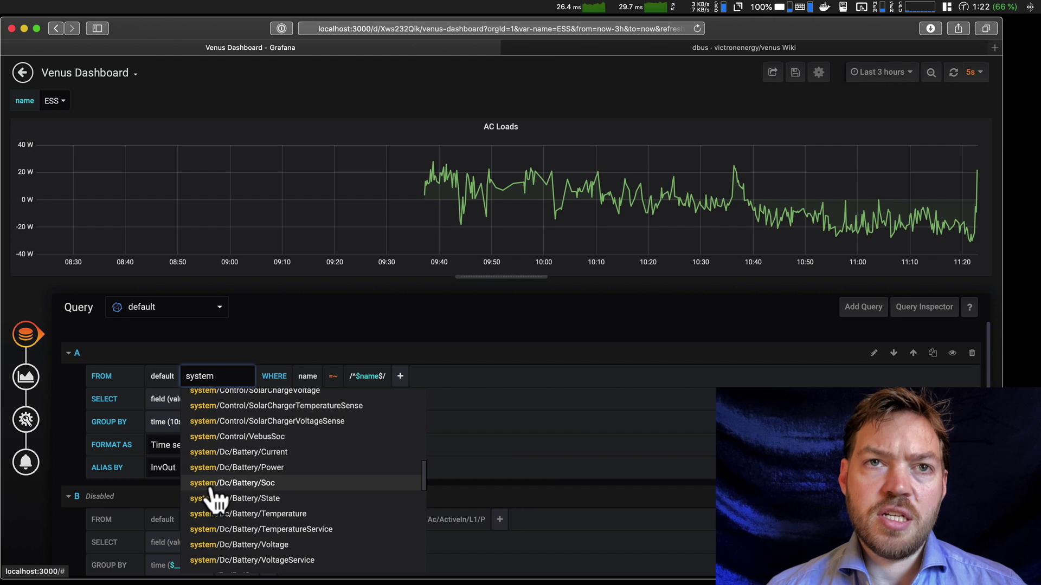
left_click(260, 483)
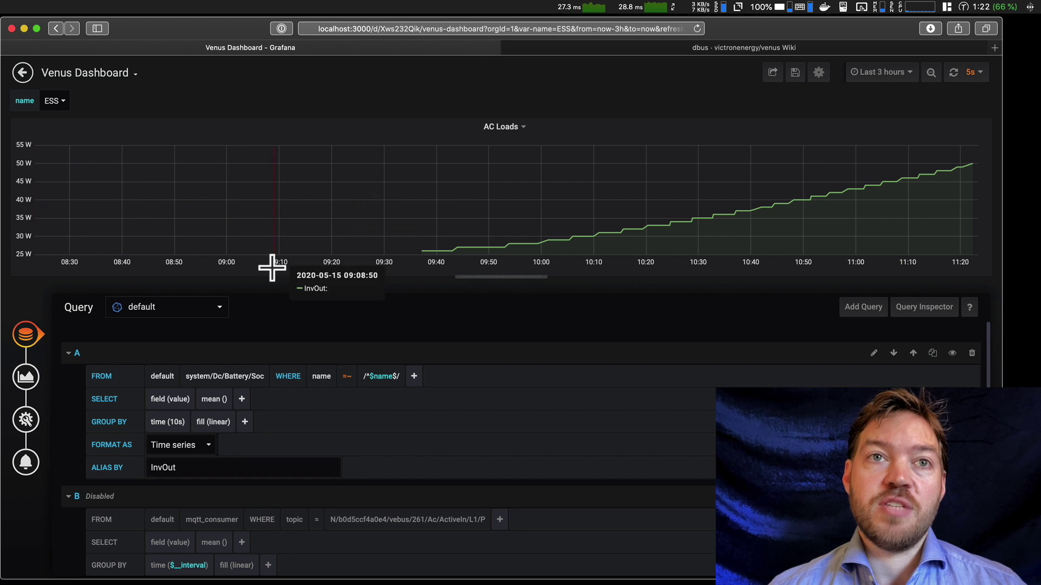
Set the graph's left Y axis unit to Misc > percent (0-100).
left_click(26, 378)
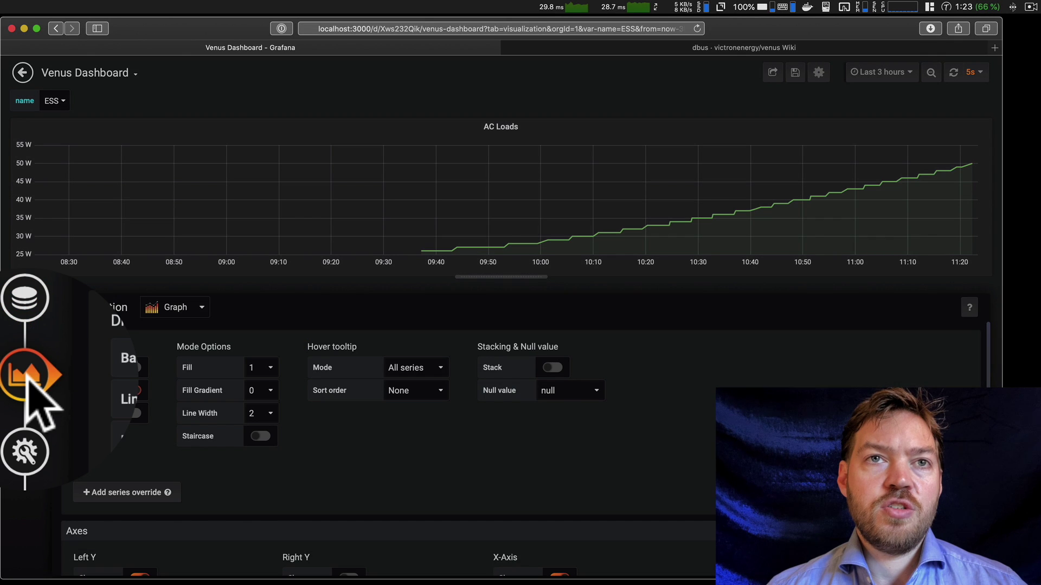
left_click(27, 422)
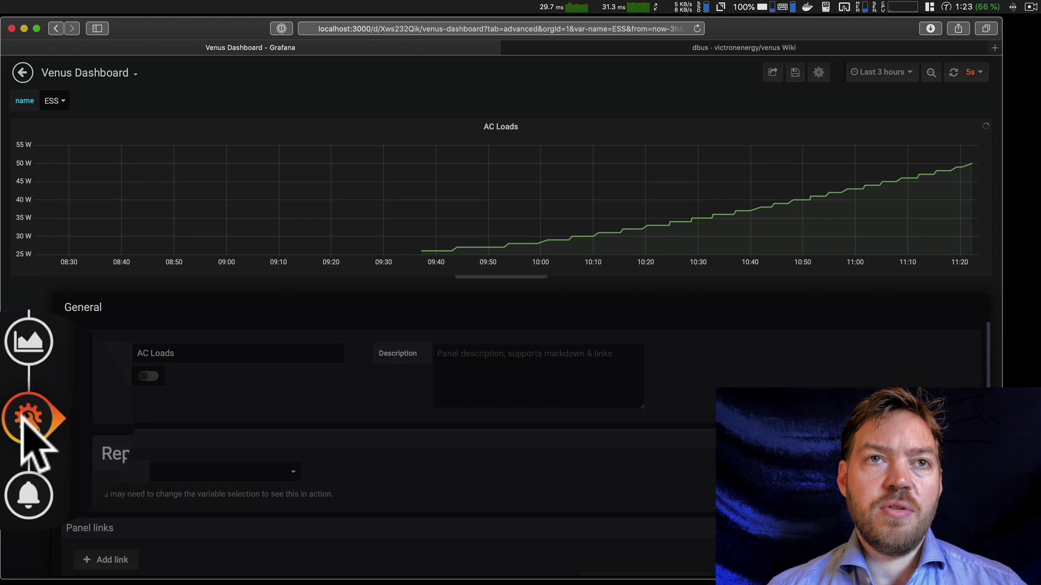
left_click(27, 380)
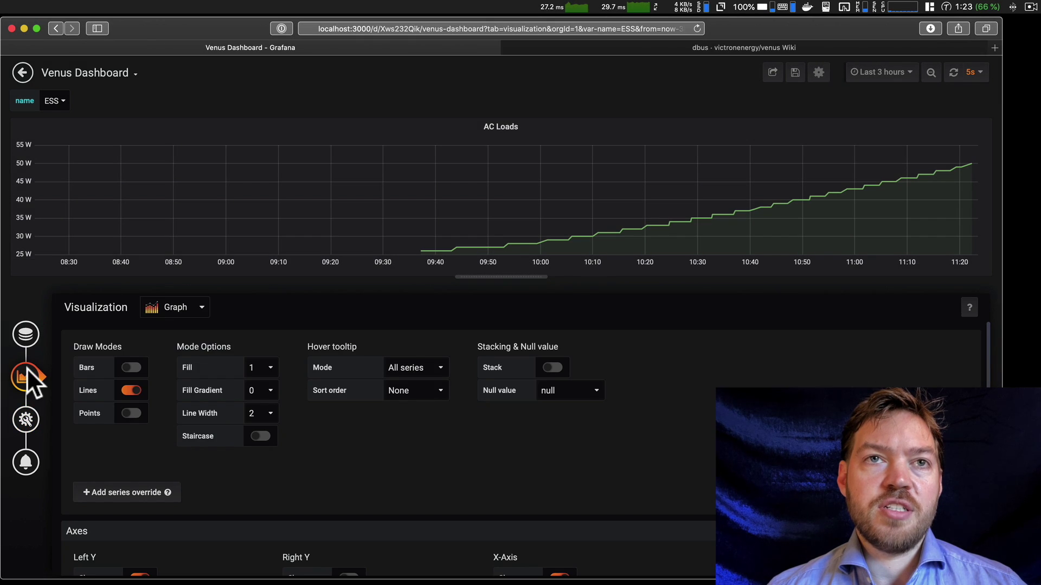
scroll(145, 430, "down", 5)
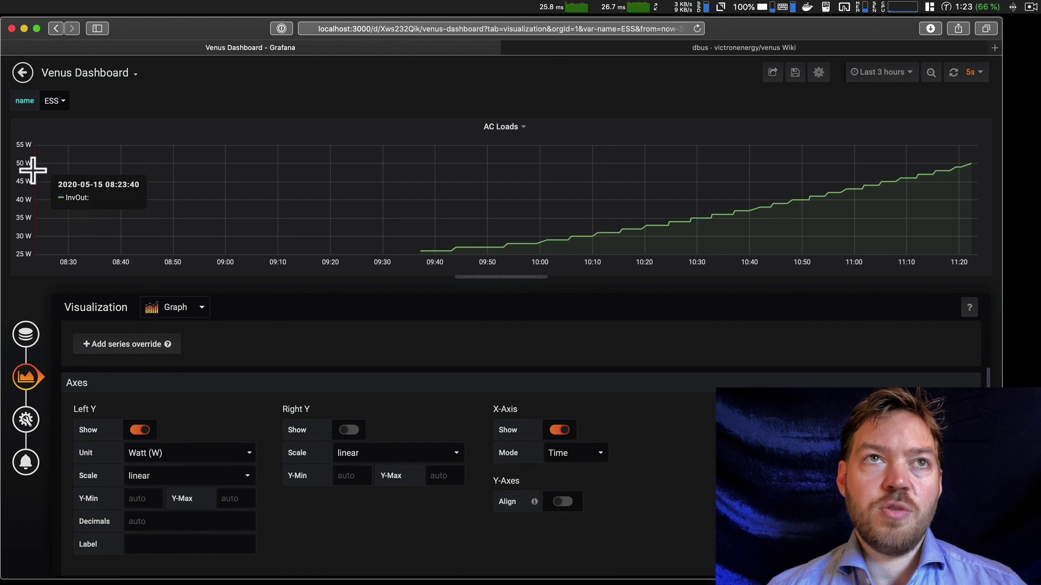
left_click(190, 455)
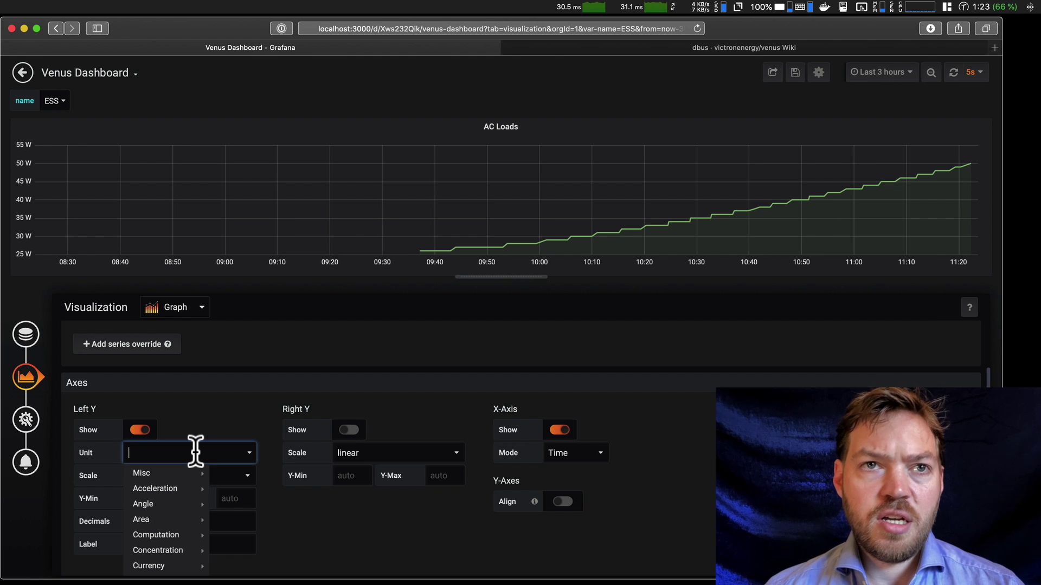
type("per")
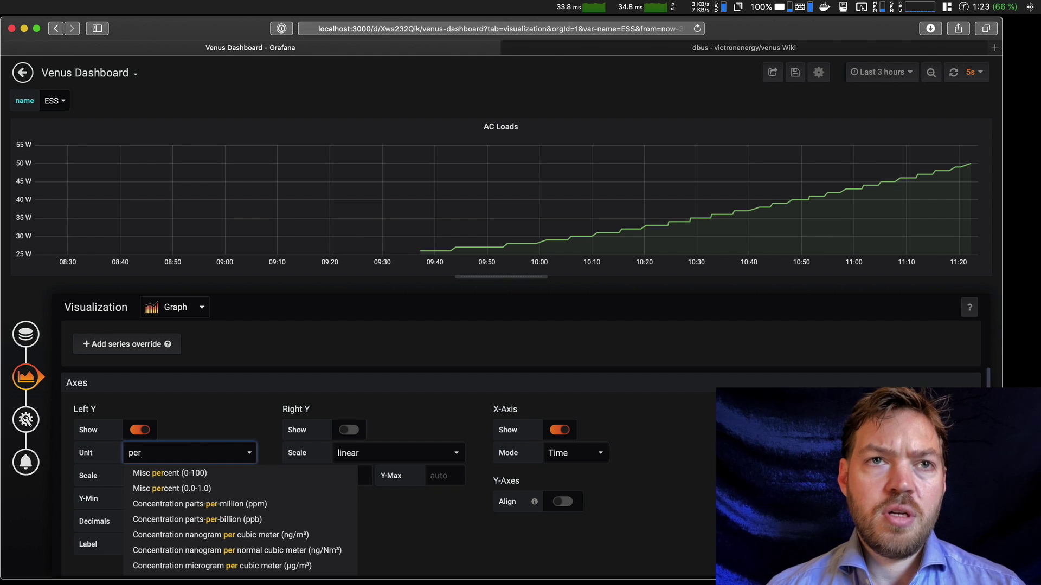
left_click(205, 475)
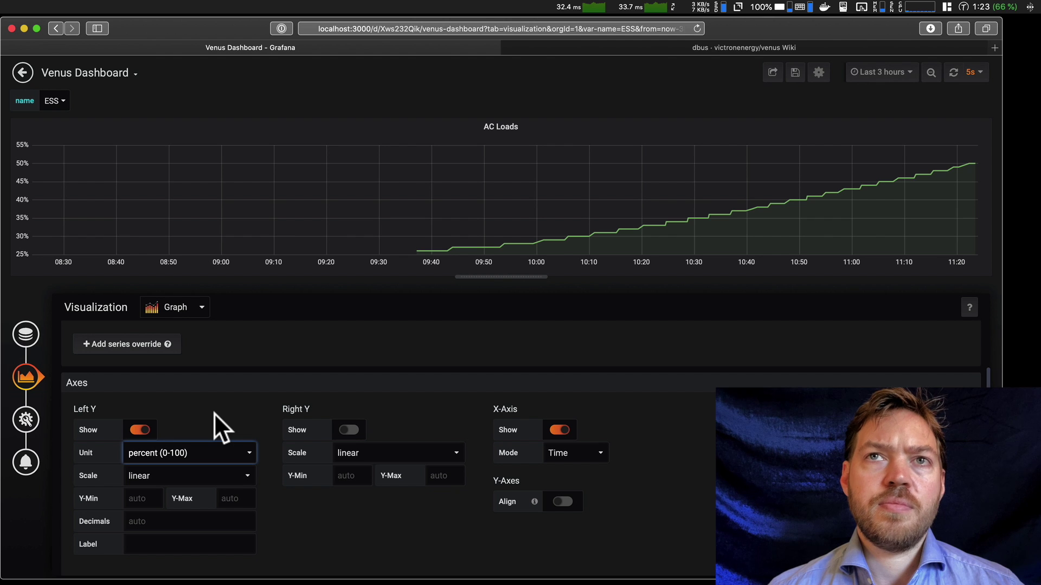
scroll(215, 413, "up", 5)
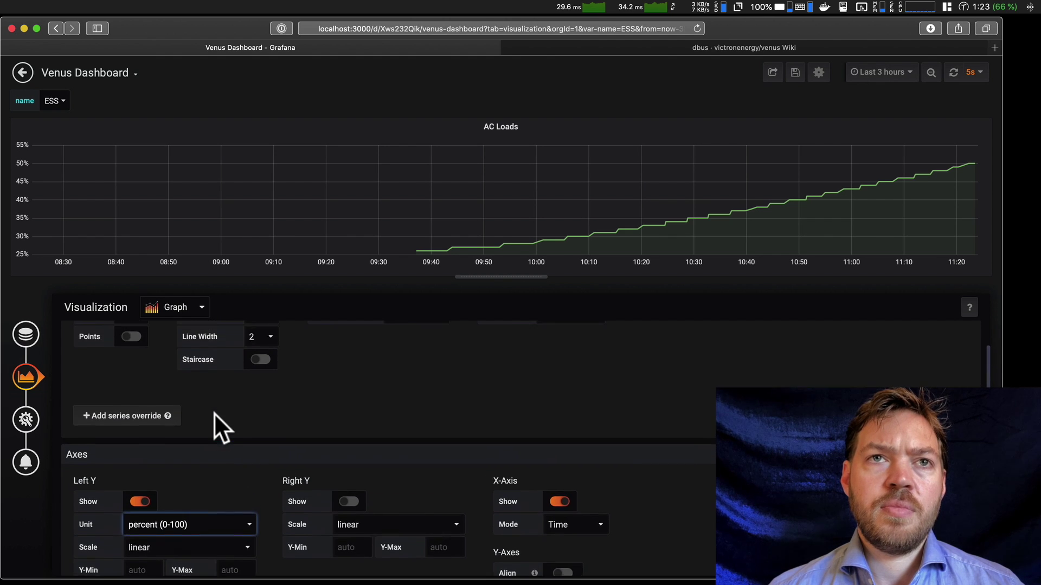
scroll(214, 411, "up", 2)
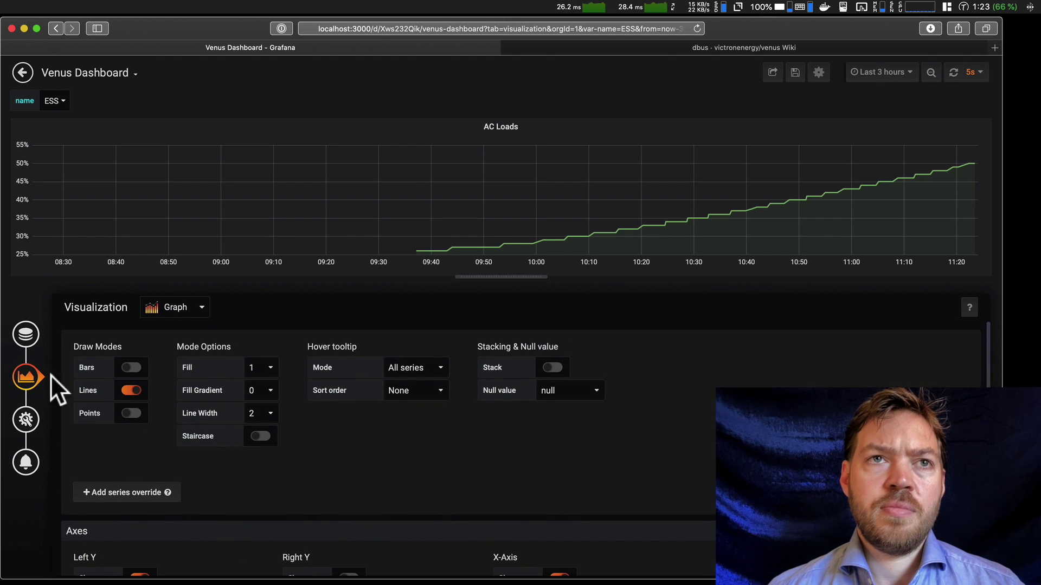
Replace the panel title 'AC Loads' with 'State of Charge'.
left_click(26, 334)
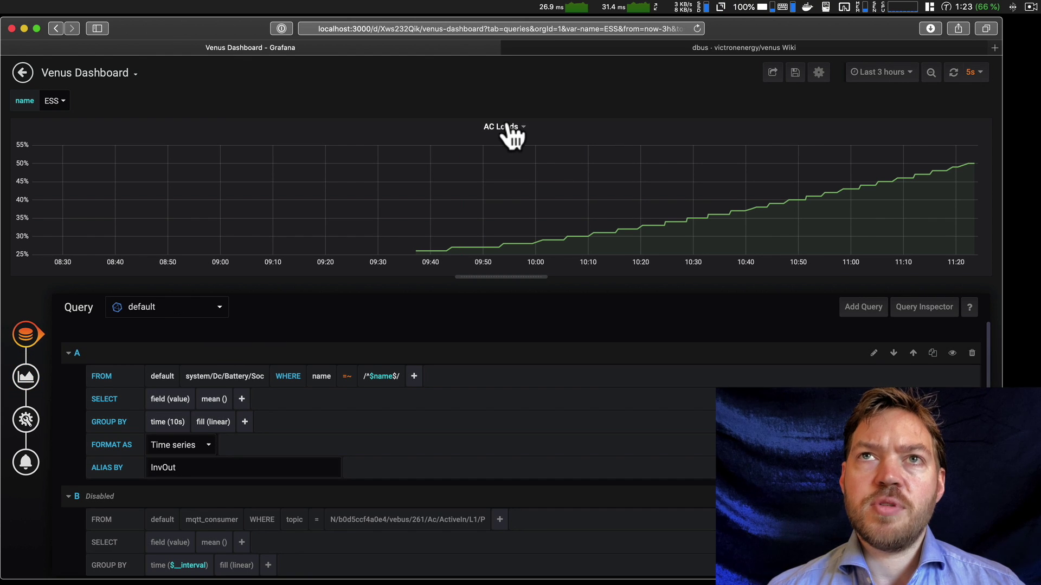
left_click(23, 419)
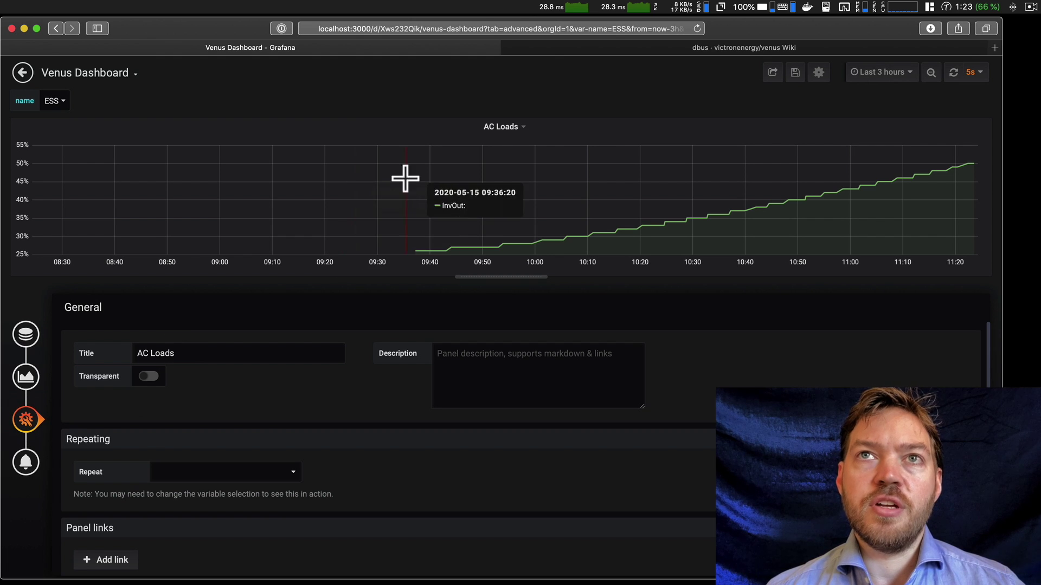
double_click(196, 356)
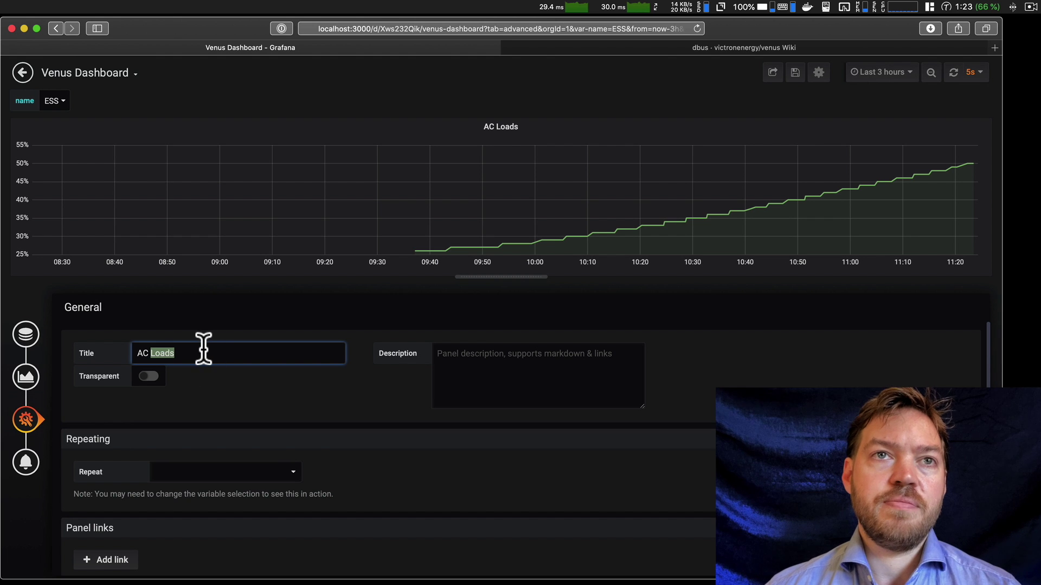
type("Stage")
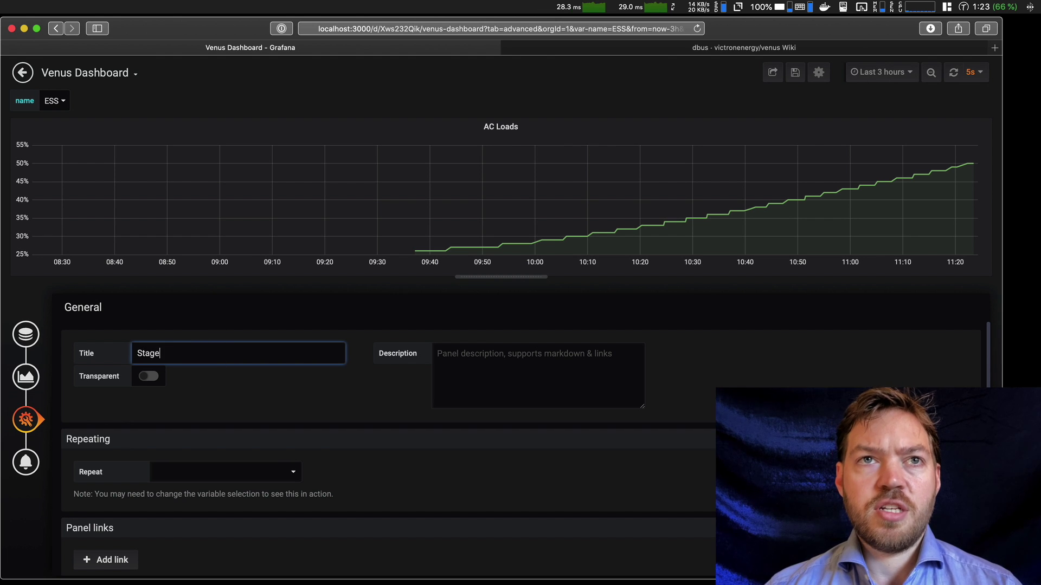
type(" of Char")
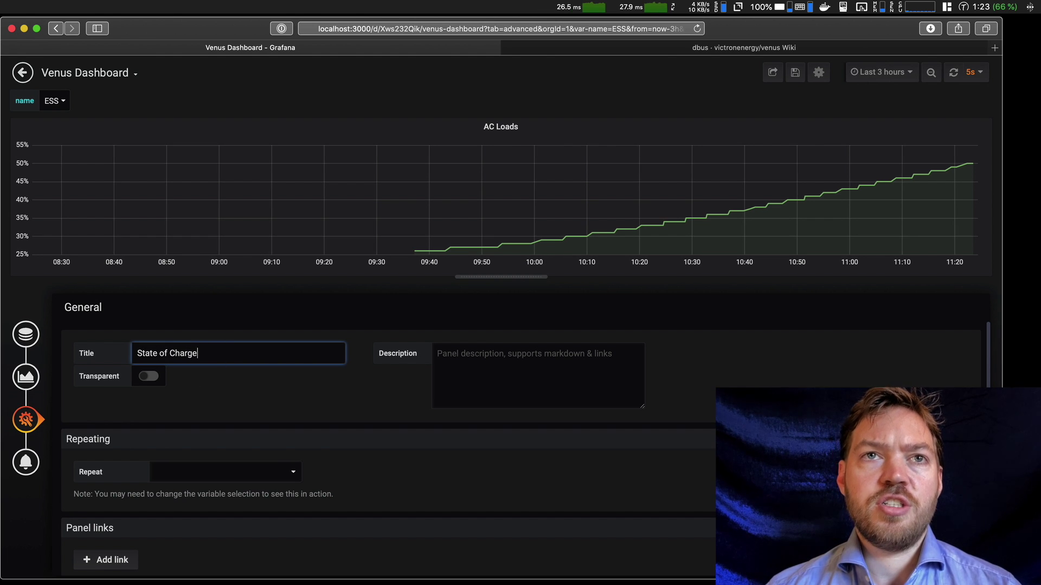
left_click(258, 389)
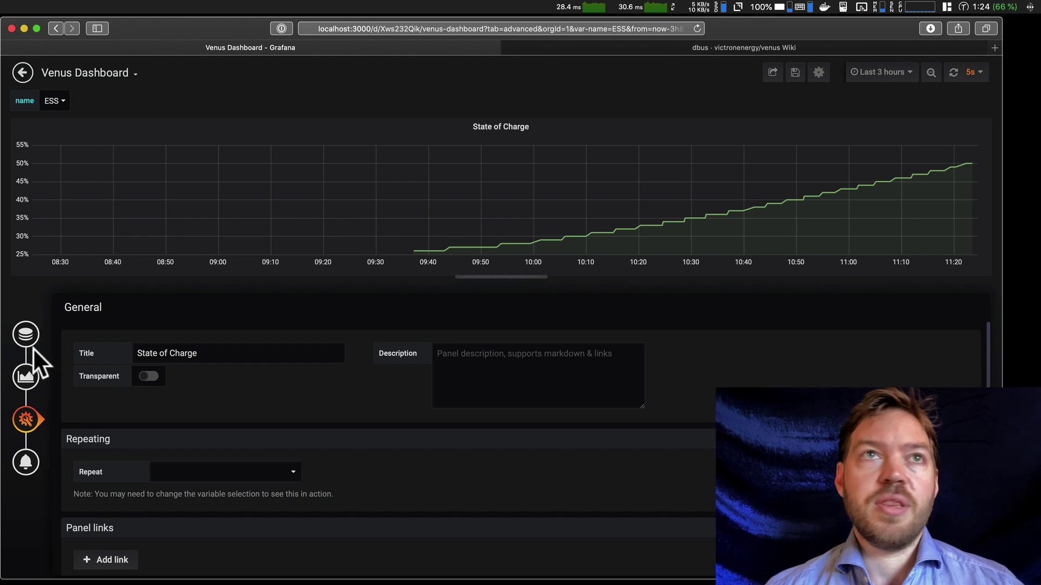
Return to the dashboard and drag-zoom the State of Charge chart to 10:37:51–10:38:48.
left_click(22, 73)
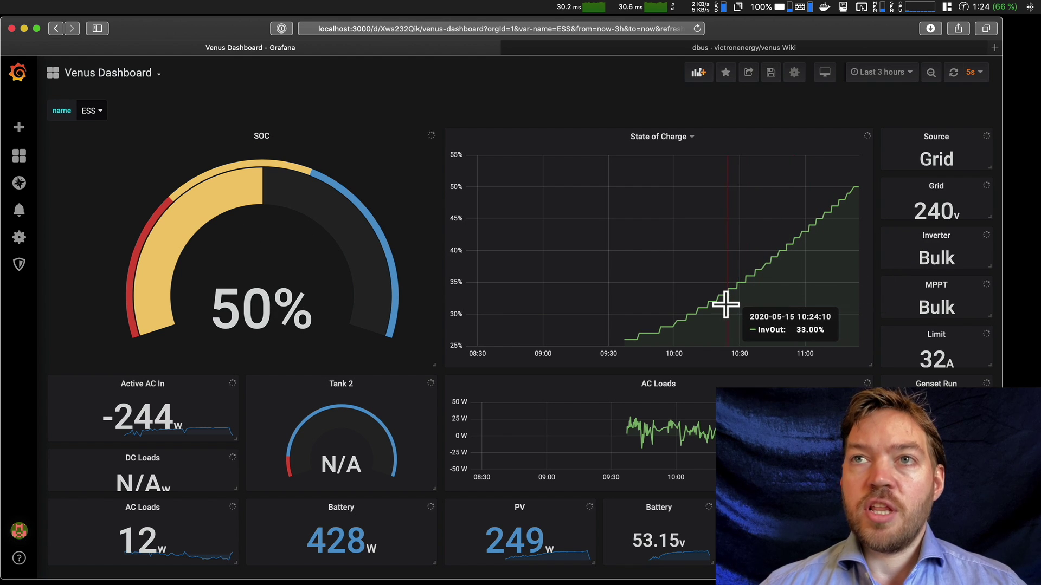
left_click_drag(725, 305, 791, 298)
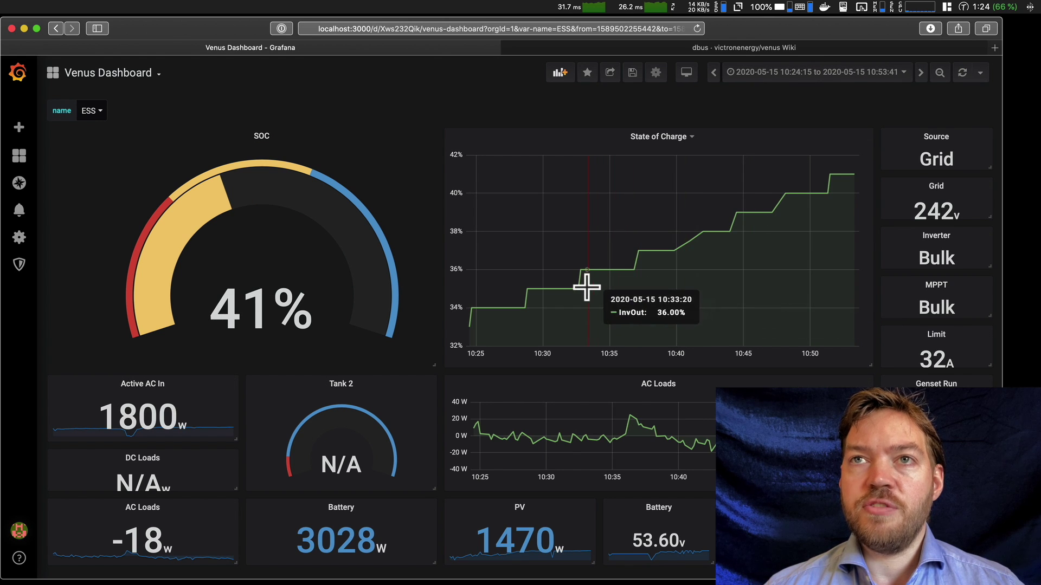
left_click_drag(586, 283, 718, 290)
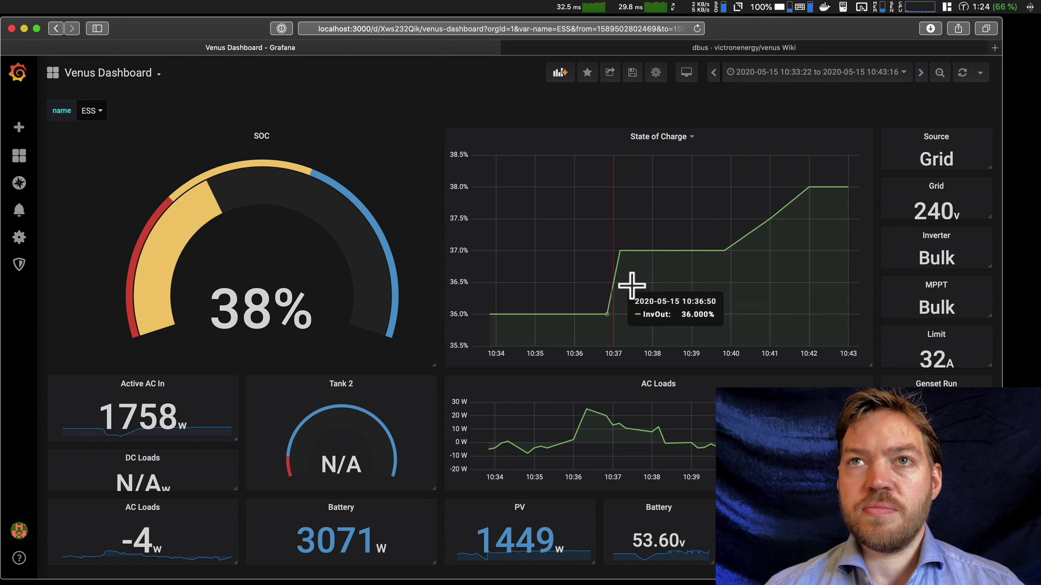
left_click_drag(646, 284, 684, 283)
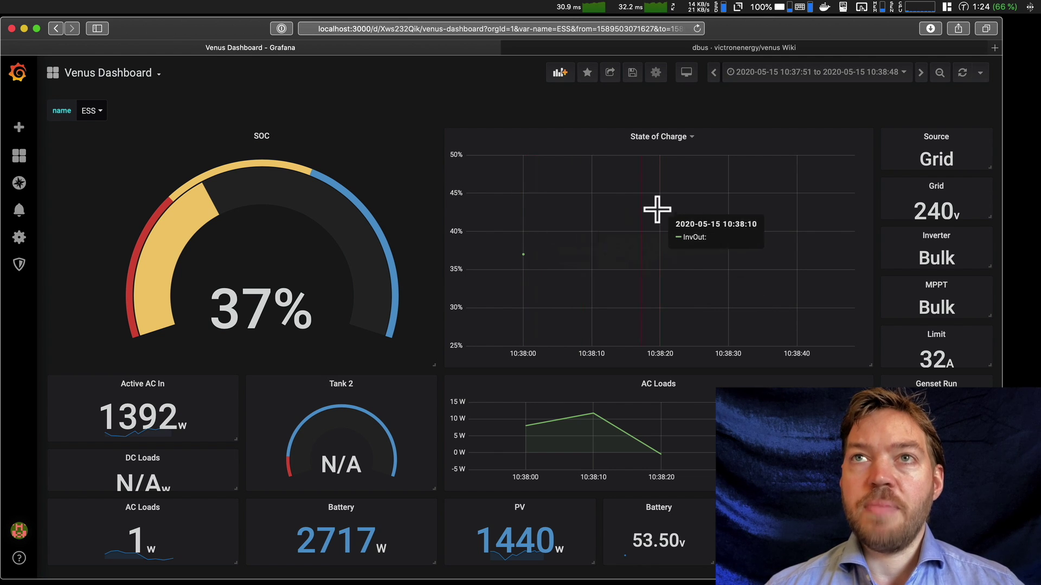
Try the Last 1 hour and Last 3 hours time ranges, ending on Last 1 hour.
left_click(820, 75)
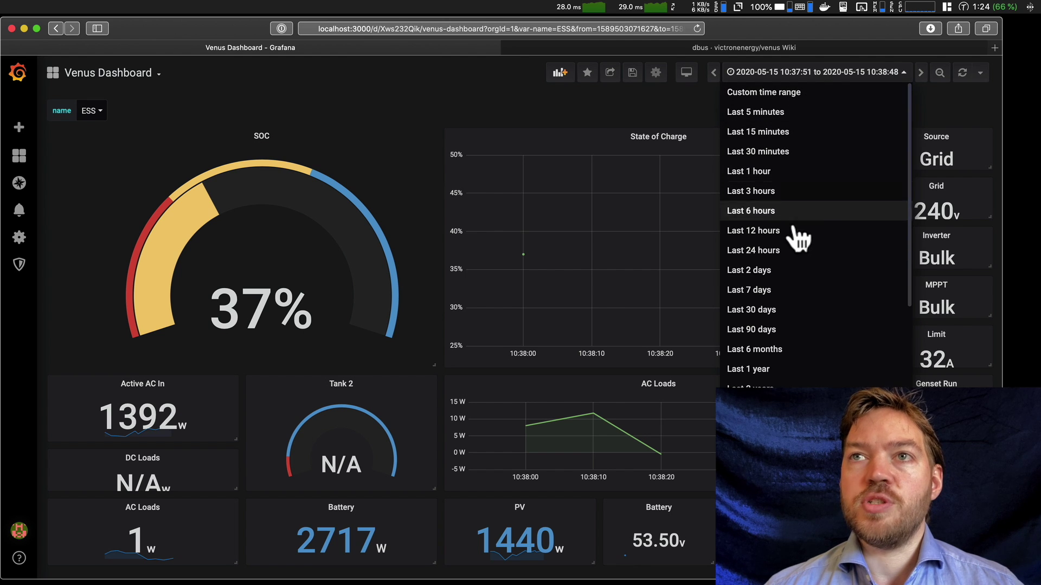
left_click(770, 173)
left_click(881, 72)
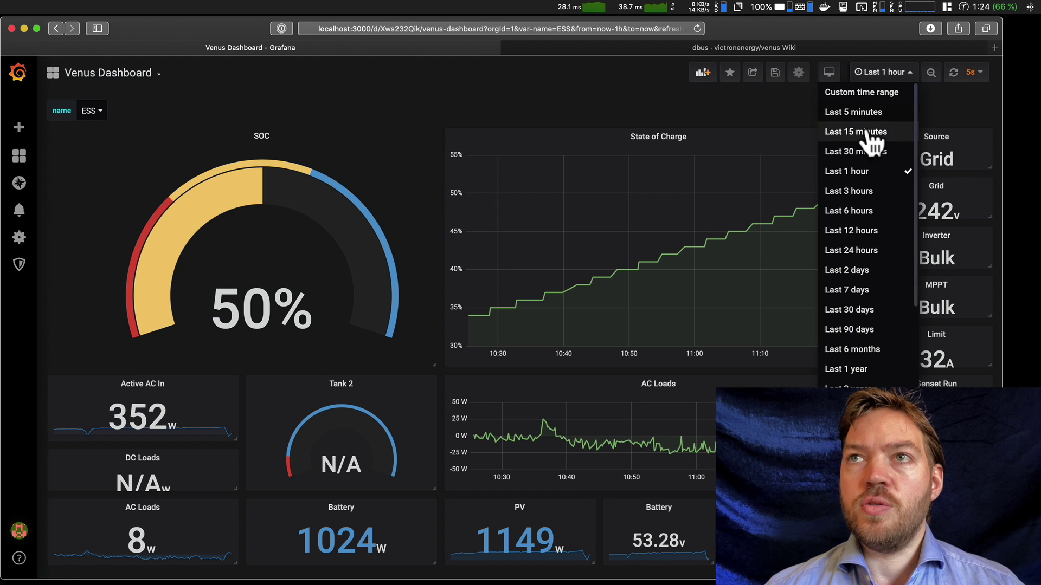
left_click(855, 185)
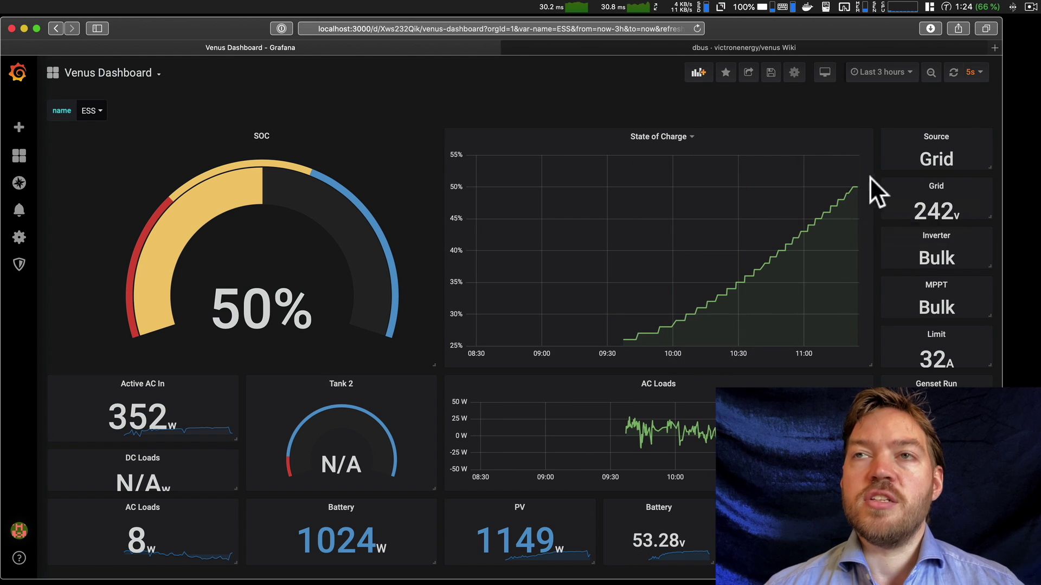
left_click(889, 76)
scroll(843, 254, "down", 2)
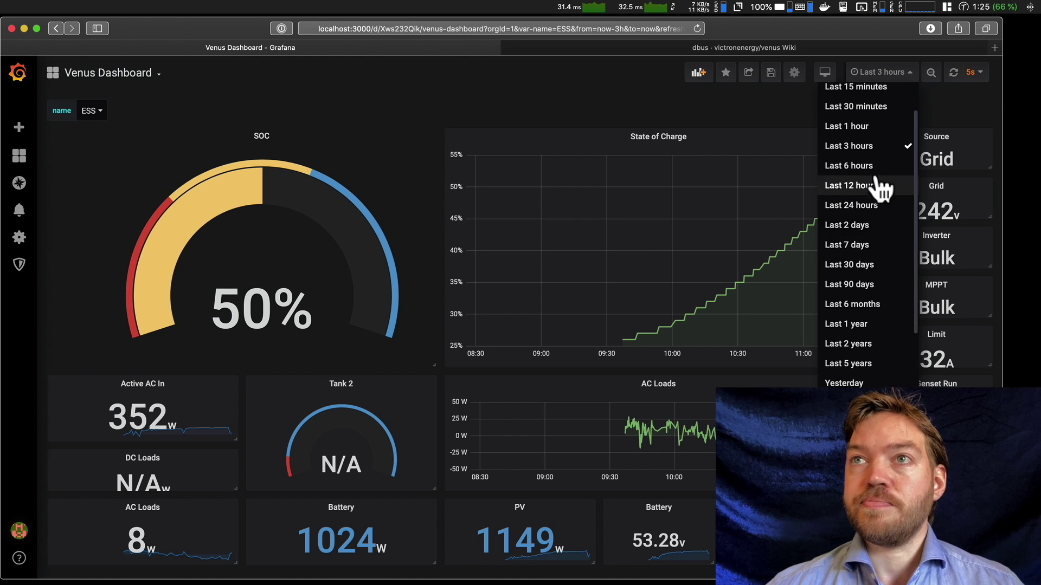
left_click(868, 126)
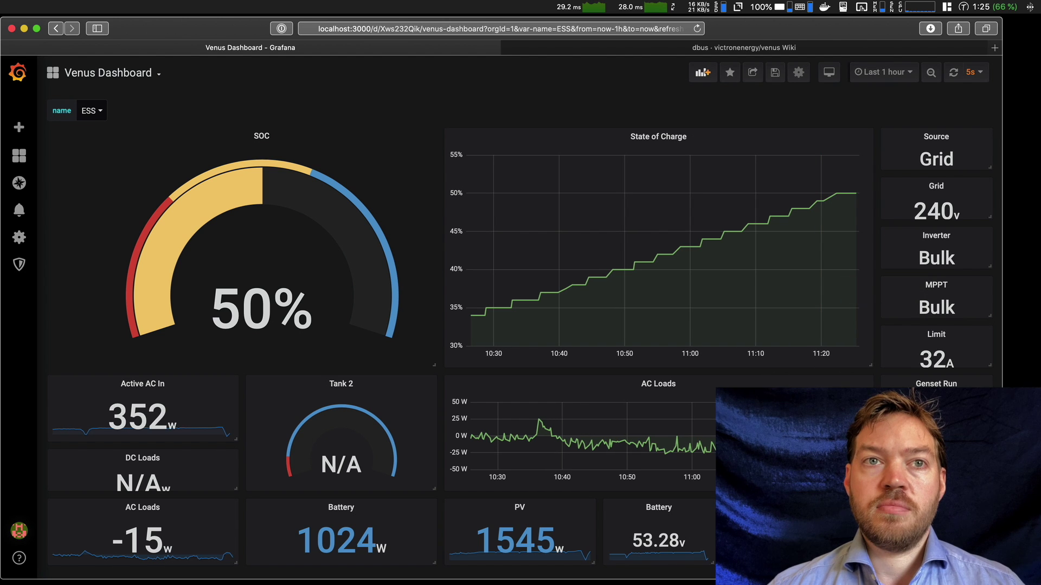